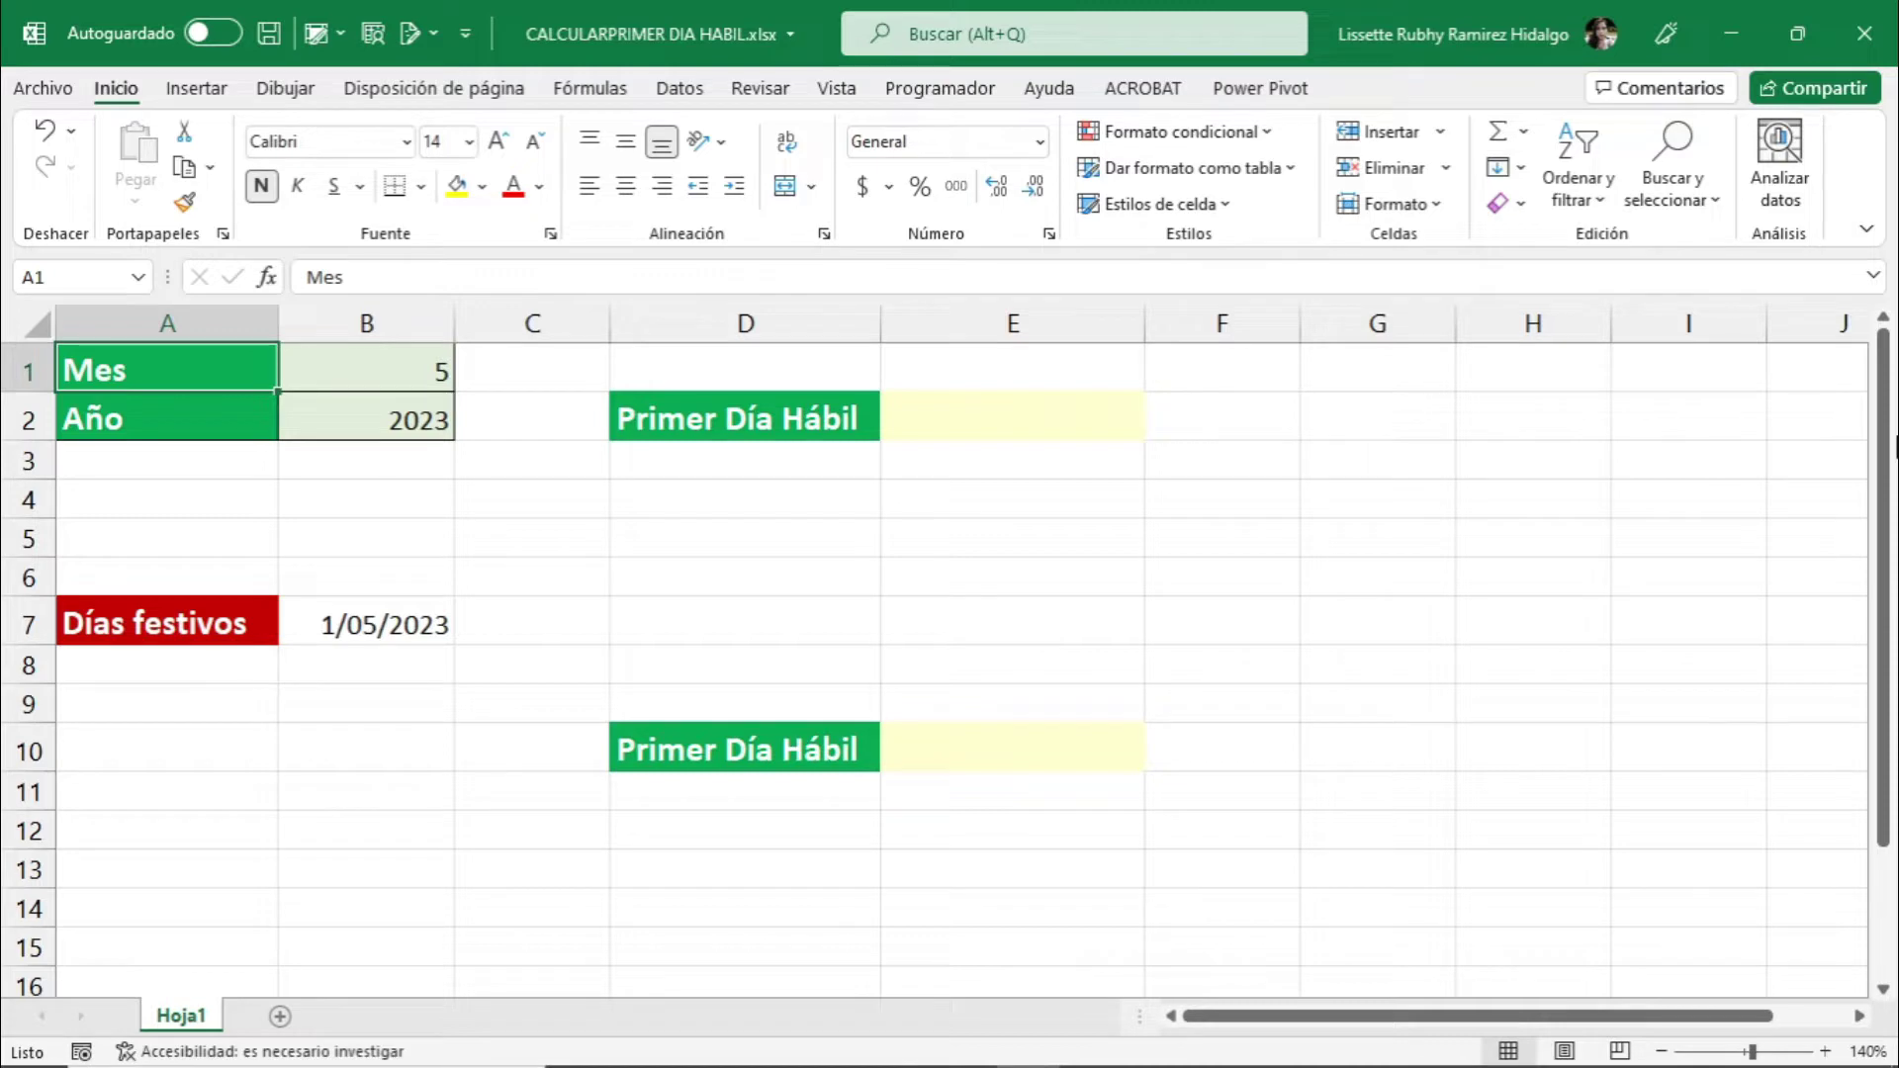
# Point out the month in B1 and the year in B2, then select cell E2.
pyautogui.click(346, 367)
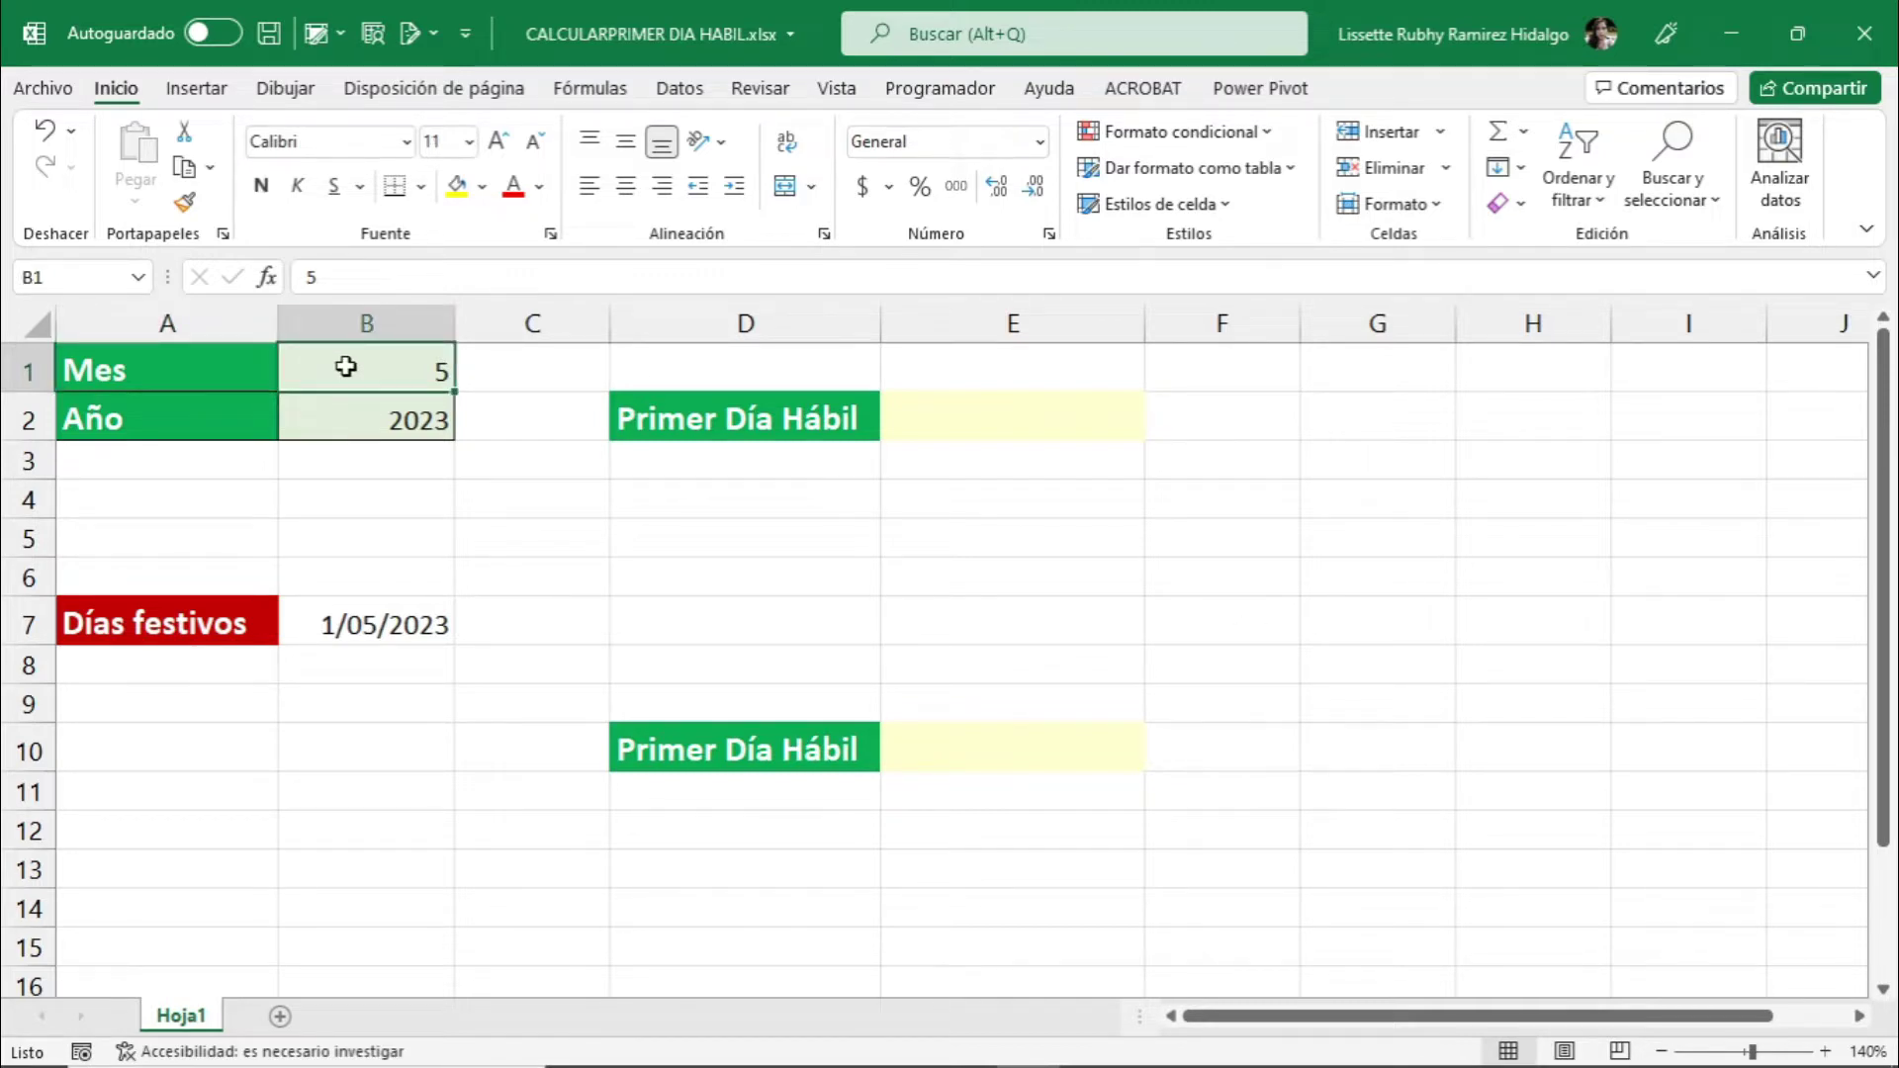
pyautogui.click(365, 410)
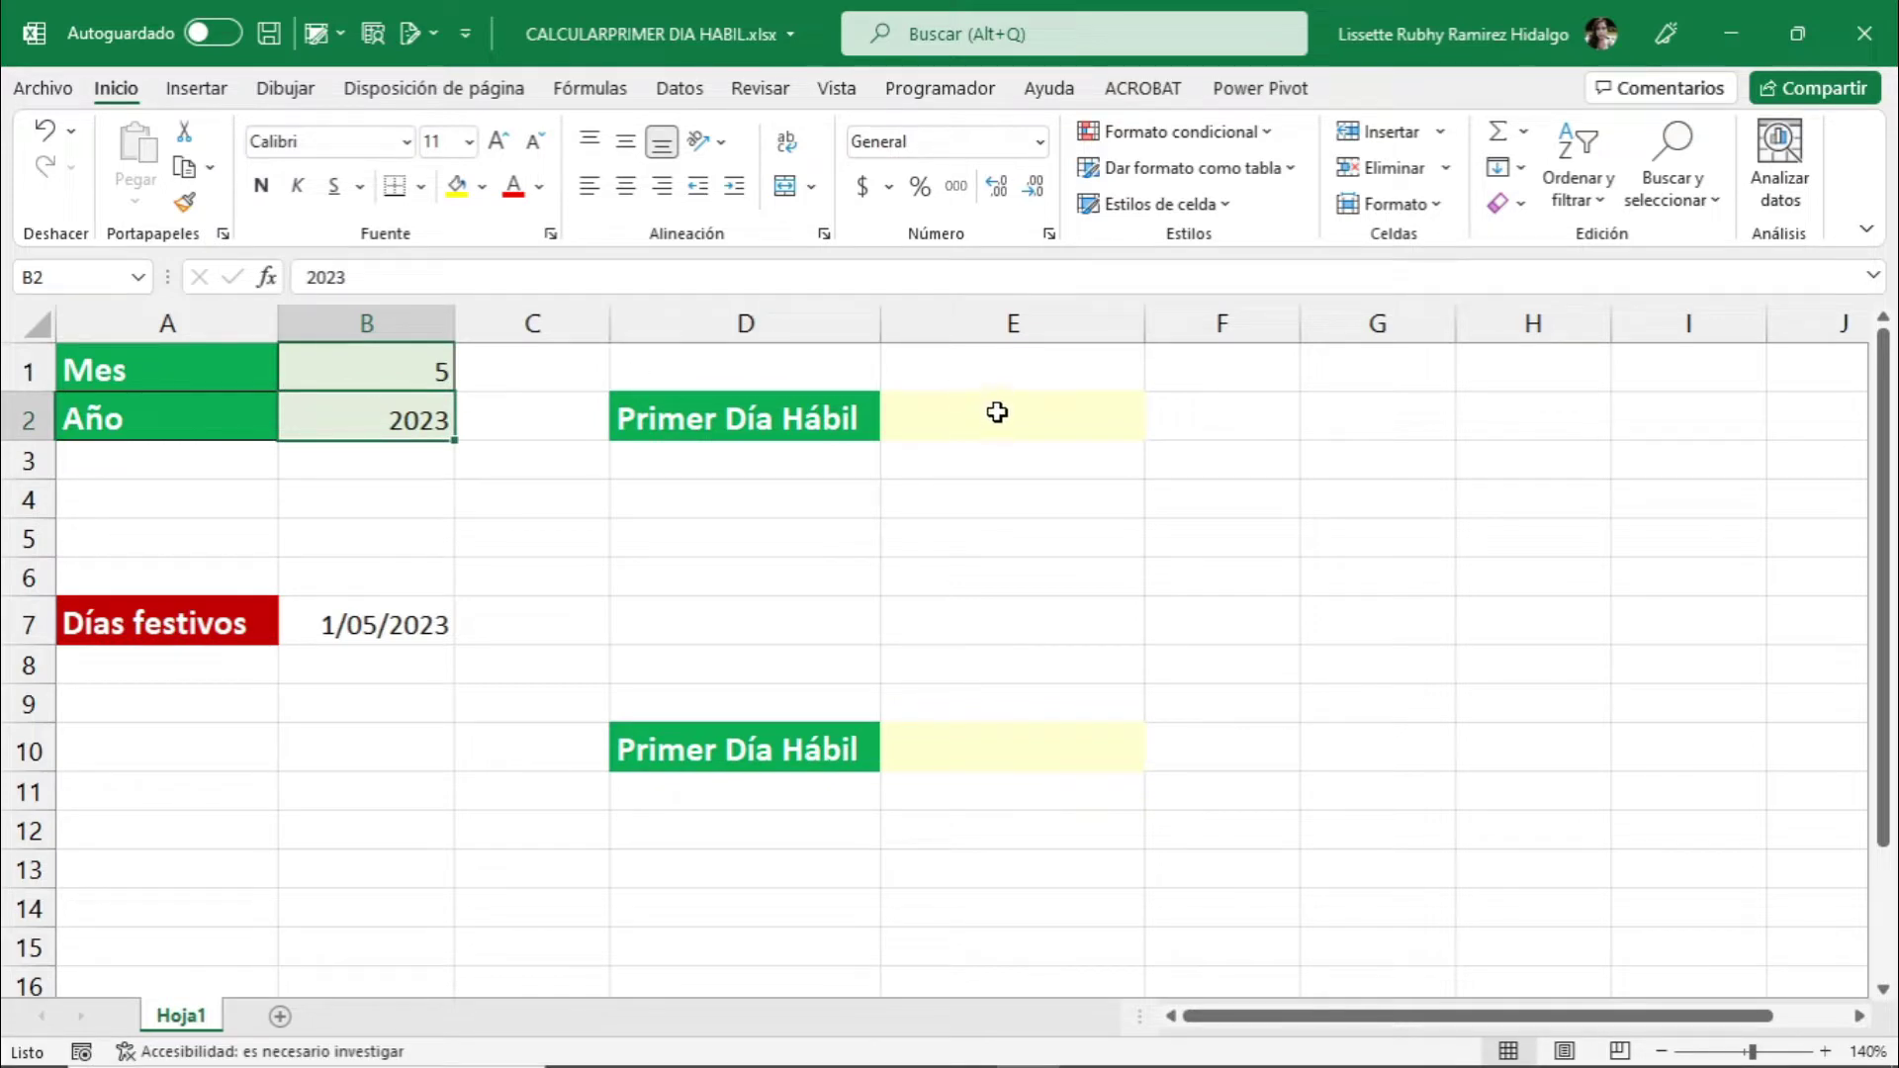
pyautogui.click(998, 410)
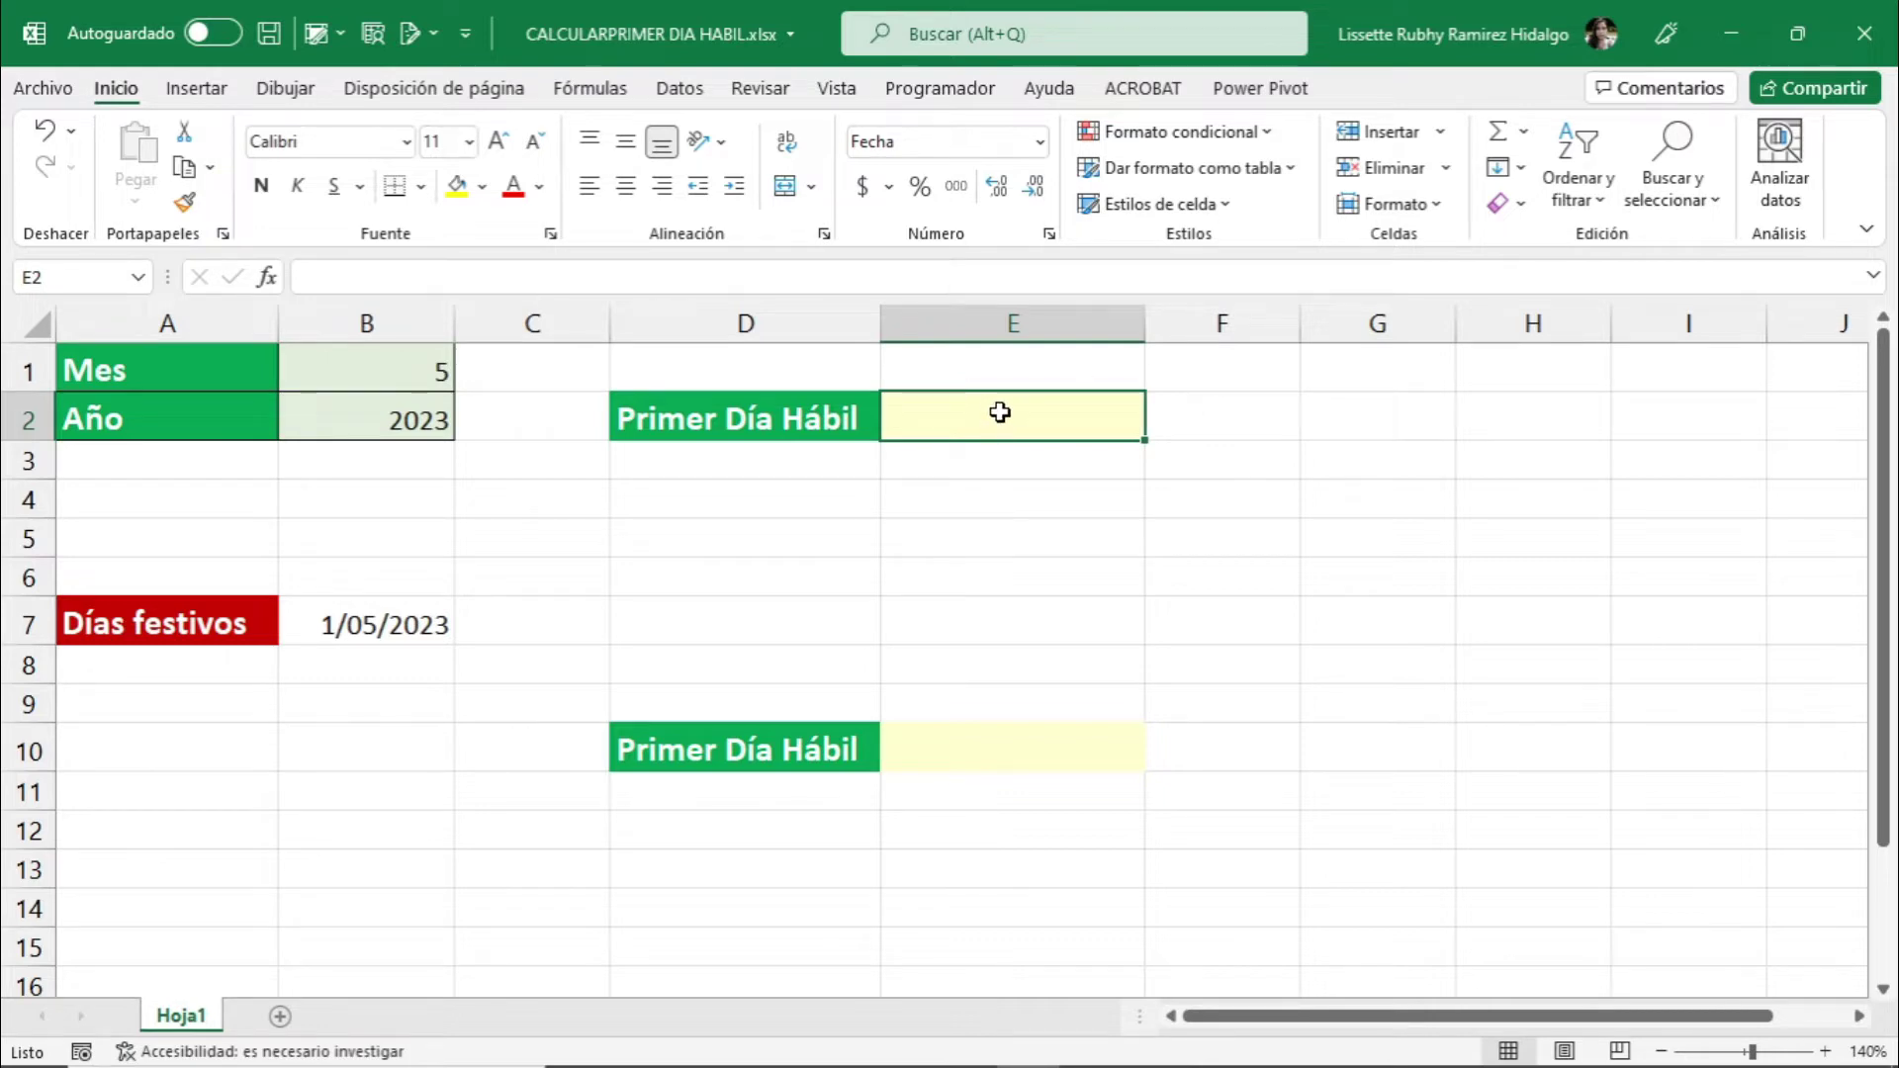
# Insert DIA.LAB into E2 from the Fecha y hora function category.
pyautogui.click(269, 279)
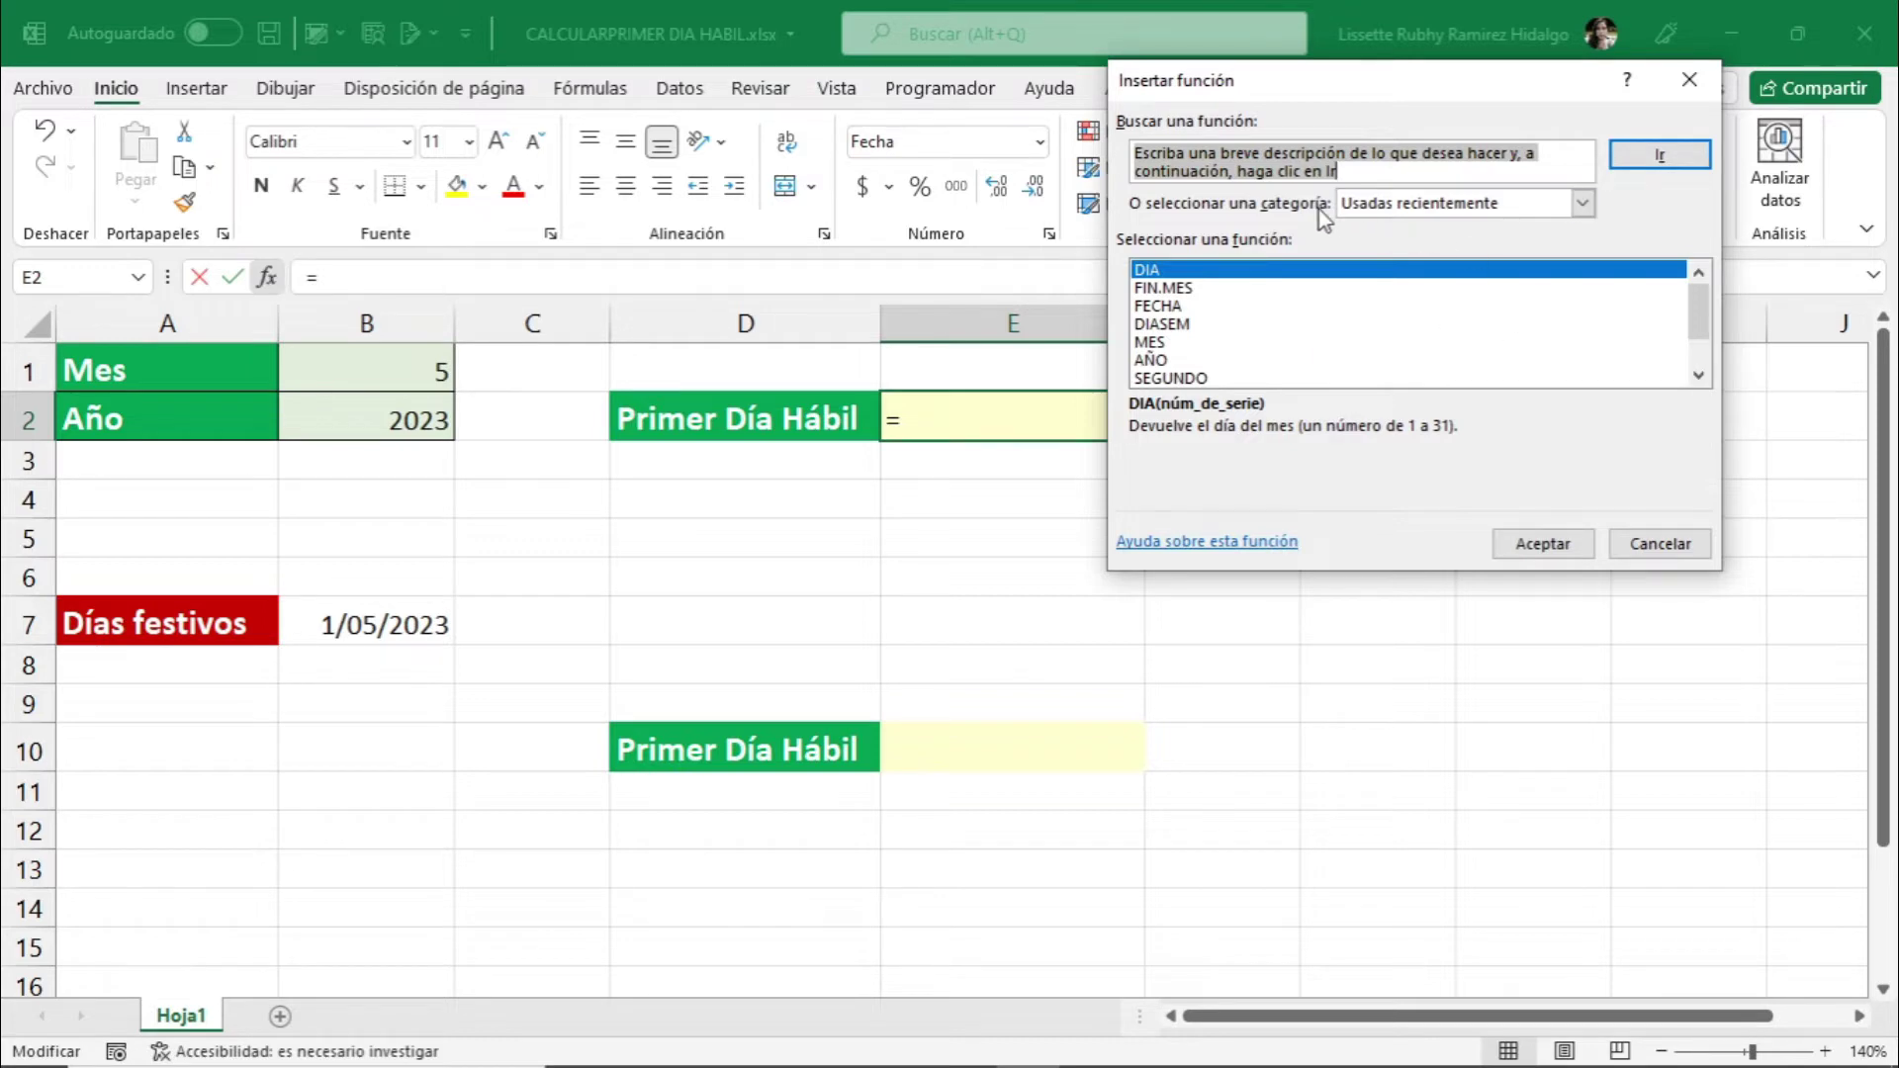
pyautogui.click(1583, 204)
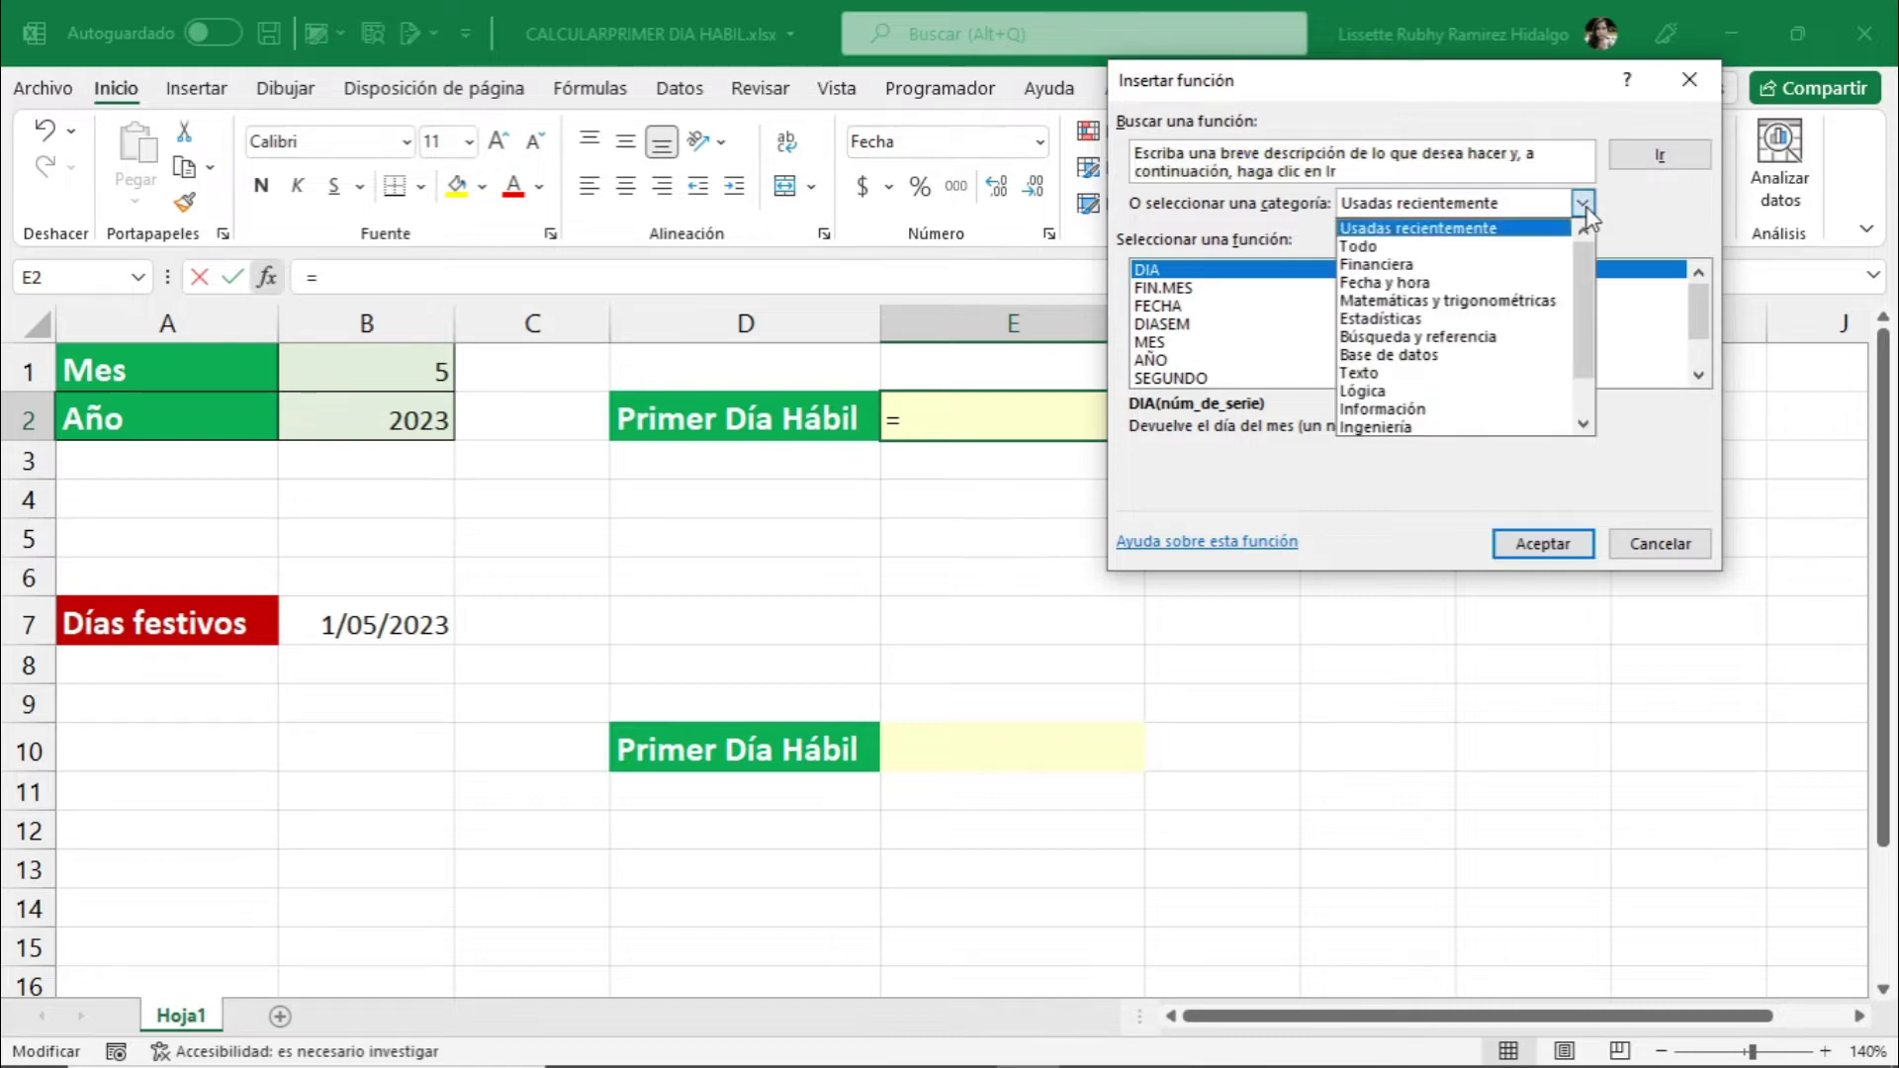
pyautogui.click(1439, 289)
pyautogui.click(1181, 327)
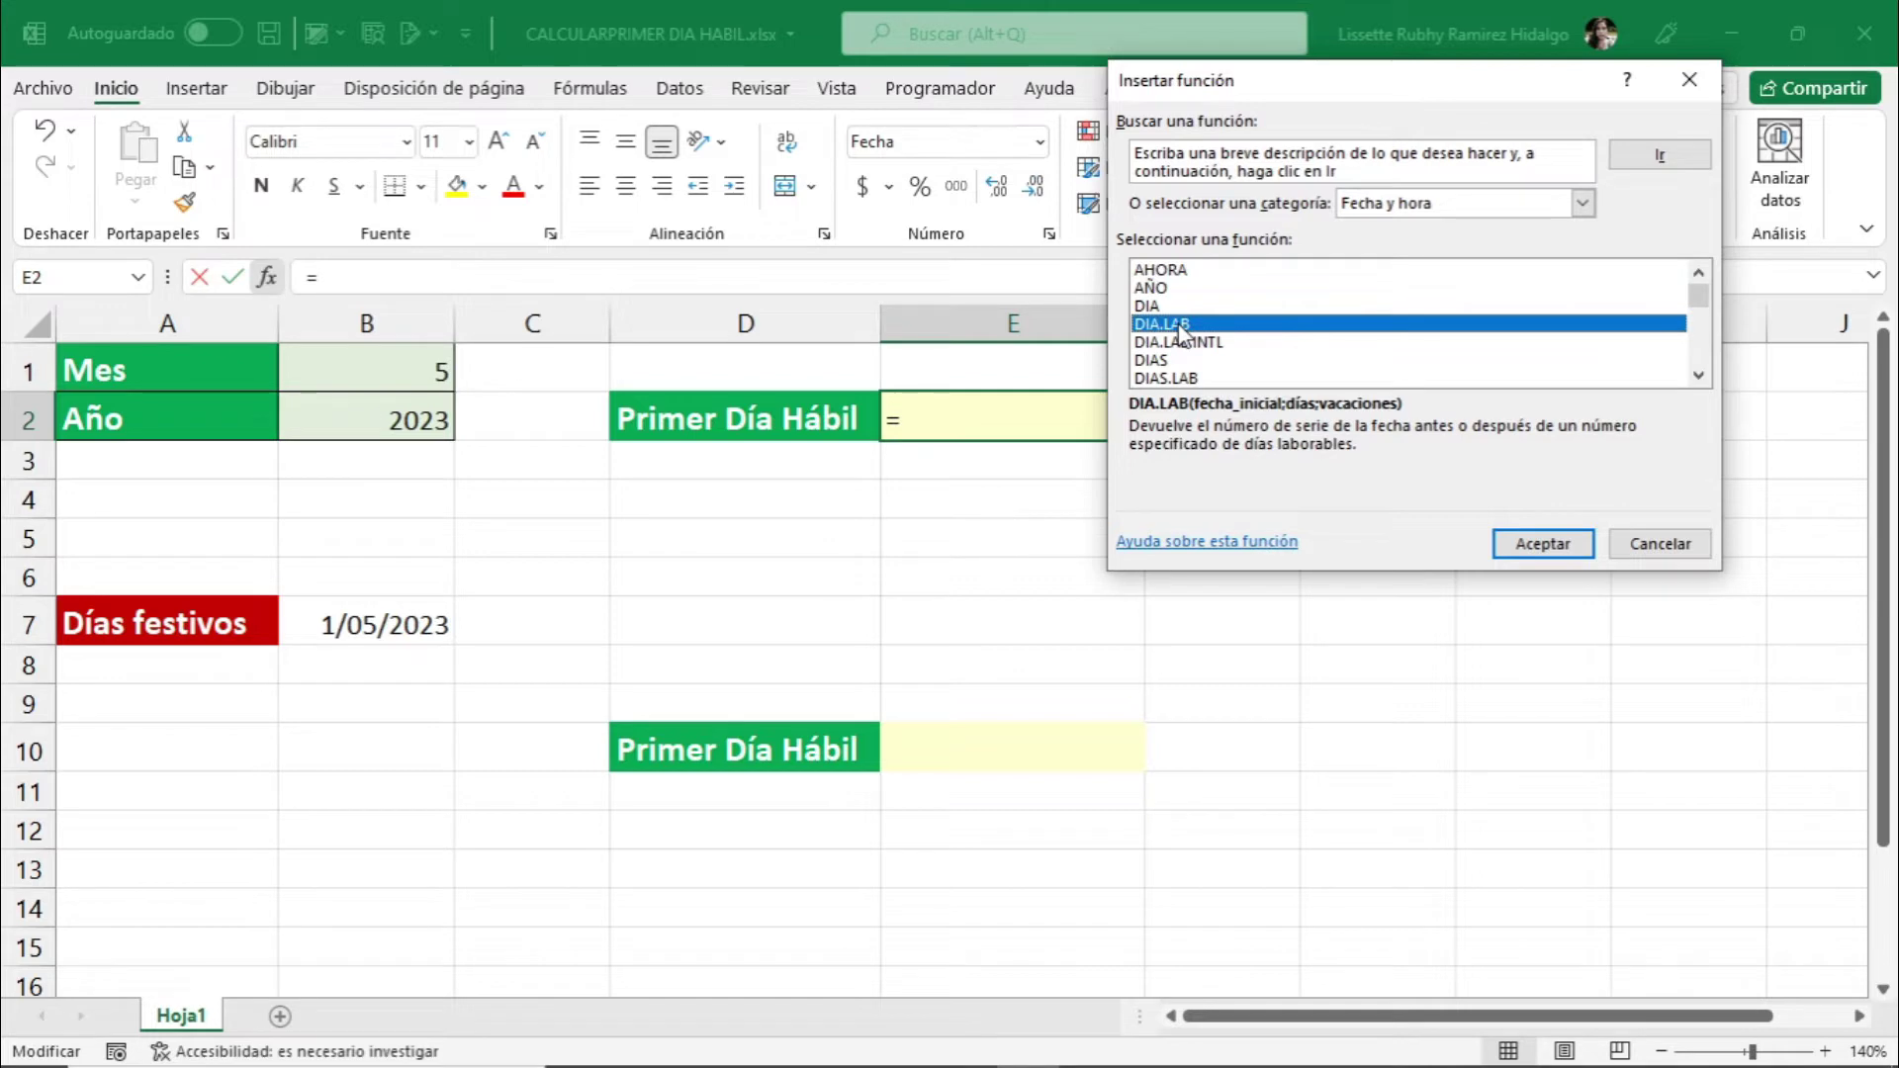
pyautogui.doubleClick(1182, 326)
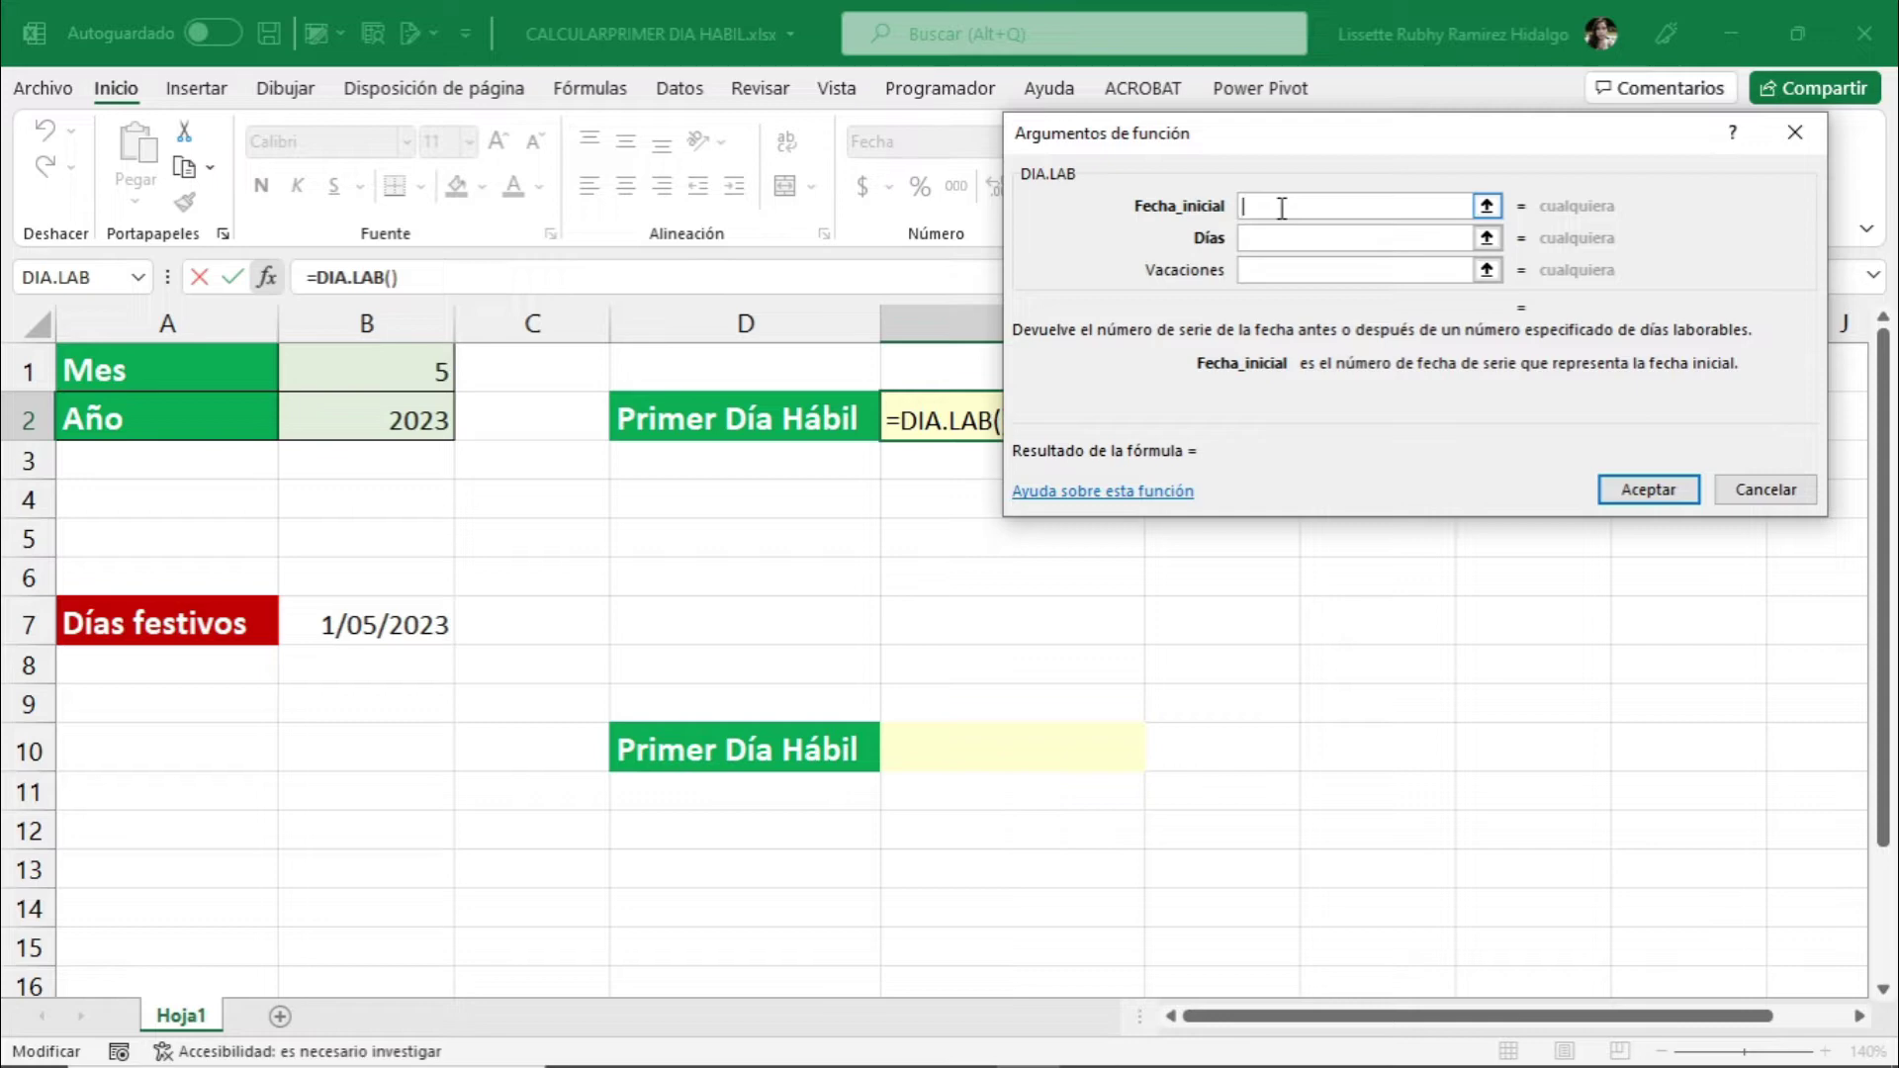
# Enter fecha(B2;B1;0) as Fecha_inicial, the day before month 5 starts (45046).
pyautogui.write('fech')
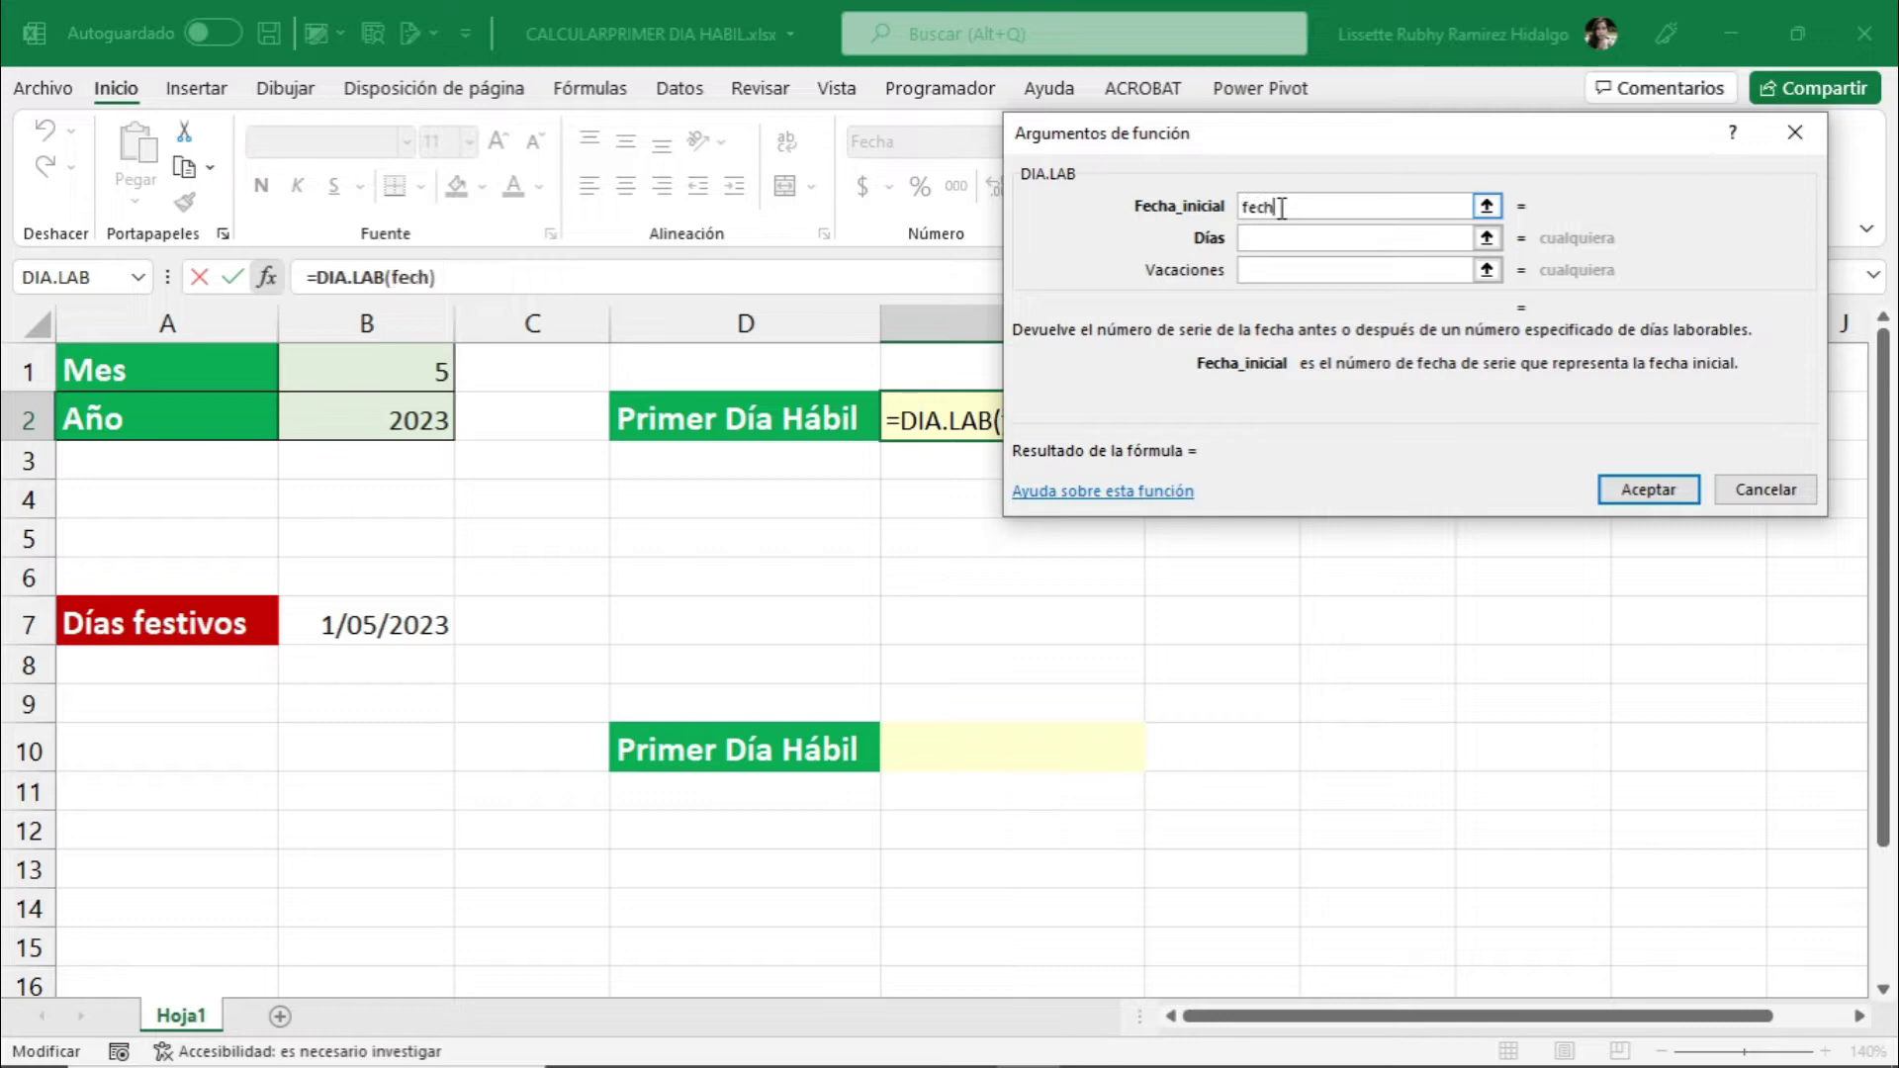
pyautogui.write('a(')
pyautogui.click(379, 424)
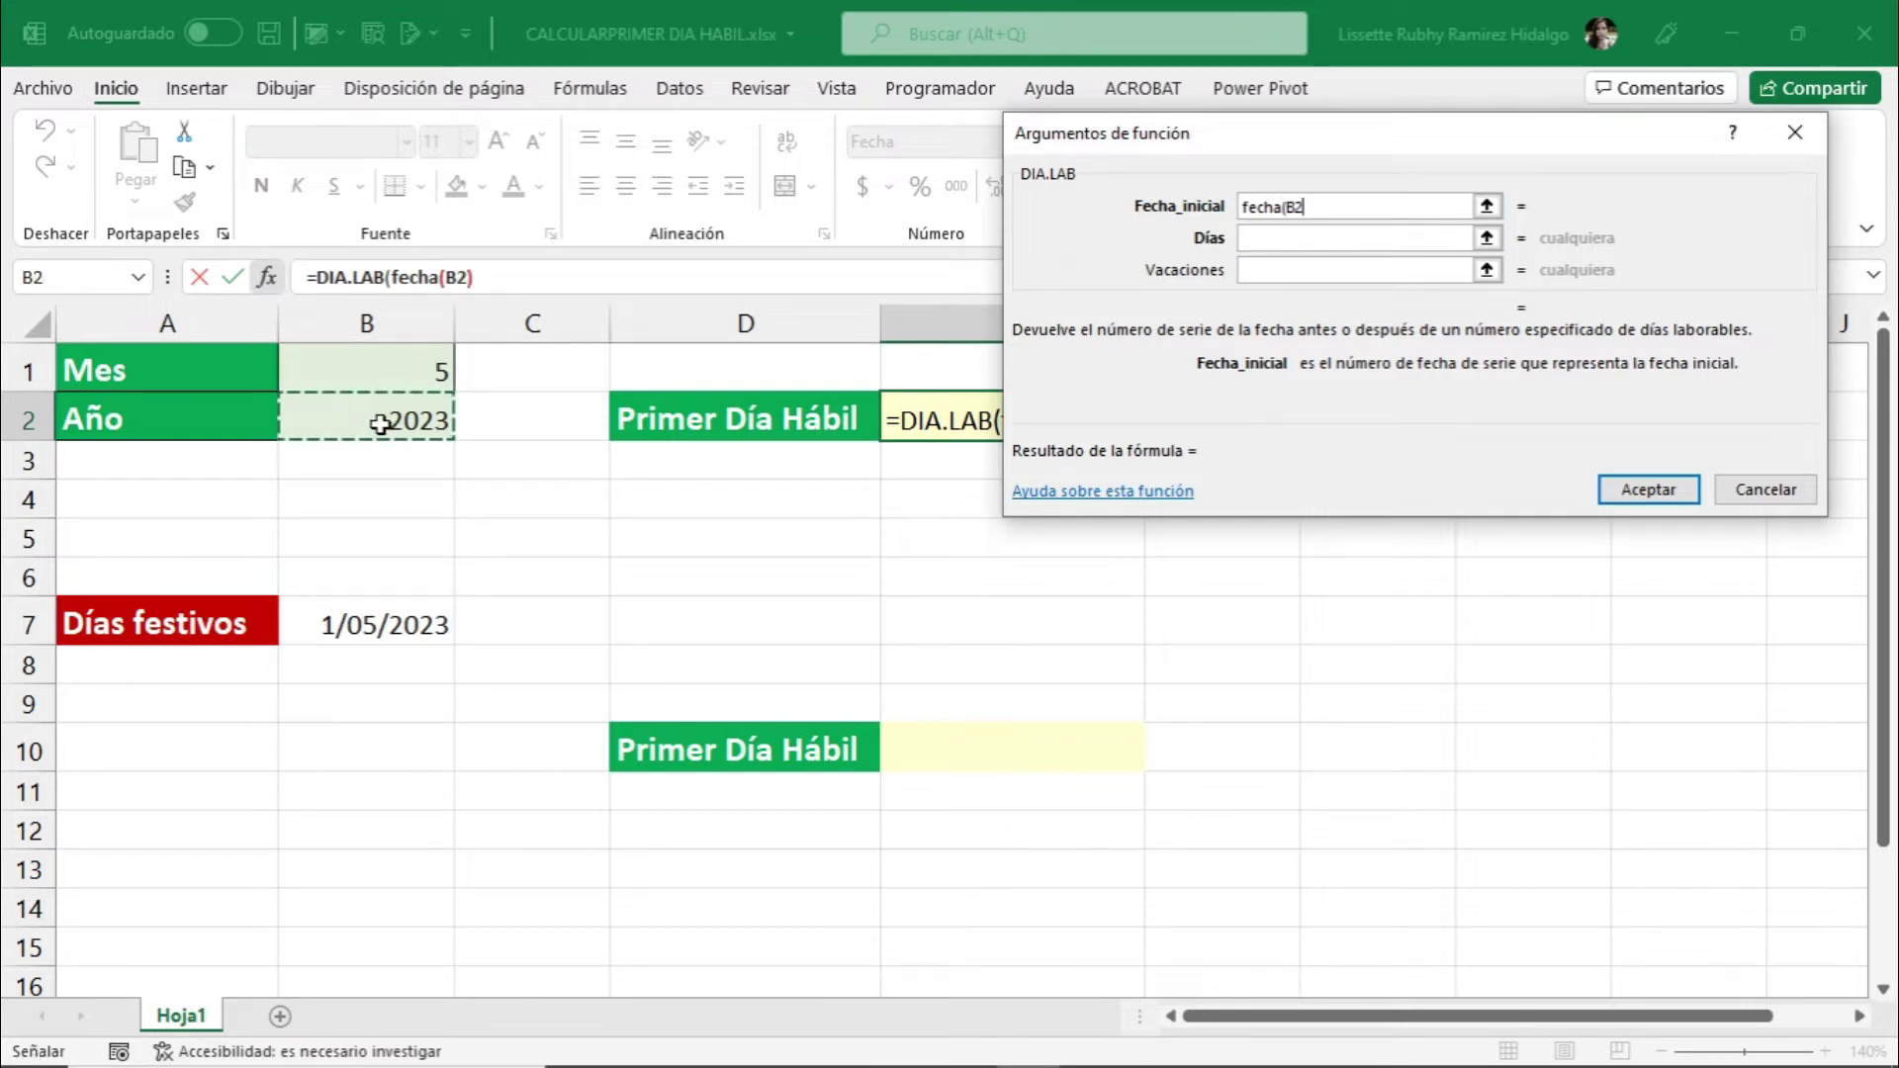
pyautogui.write(';')
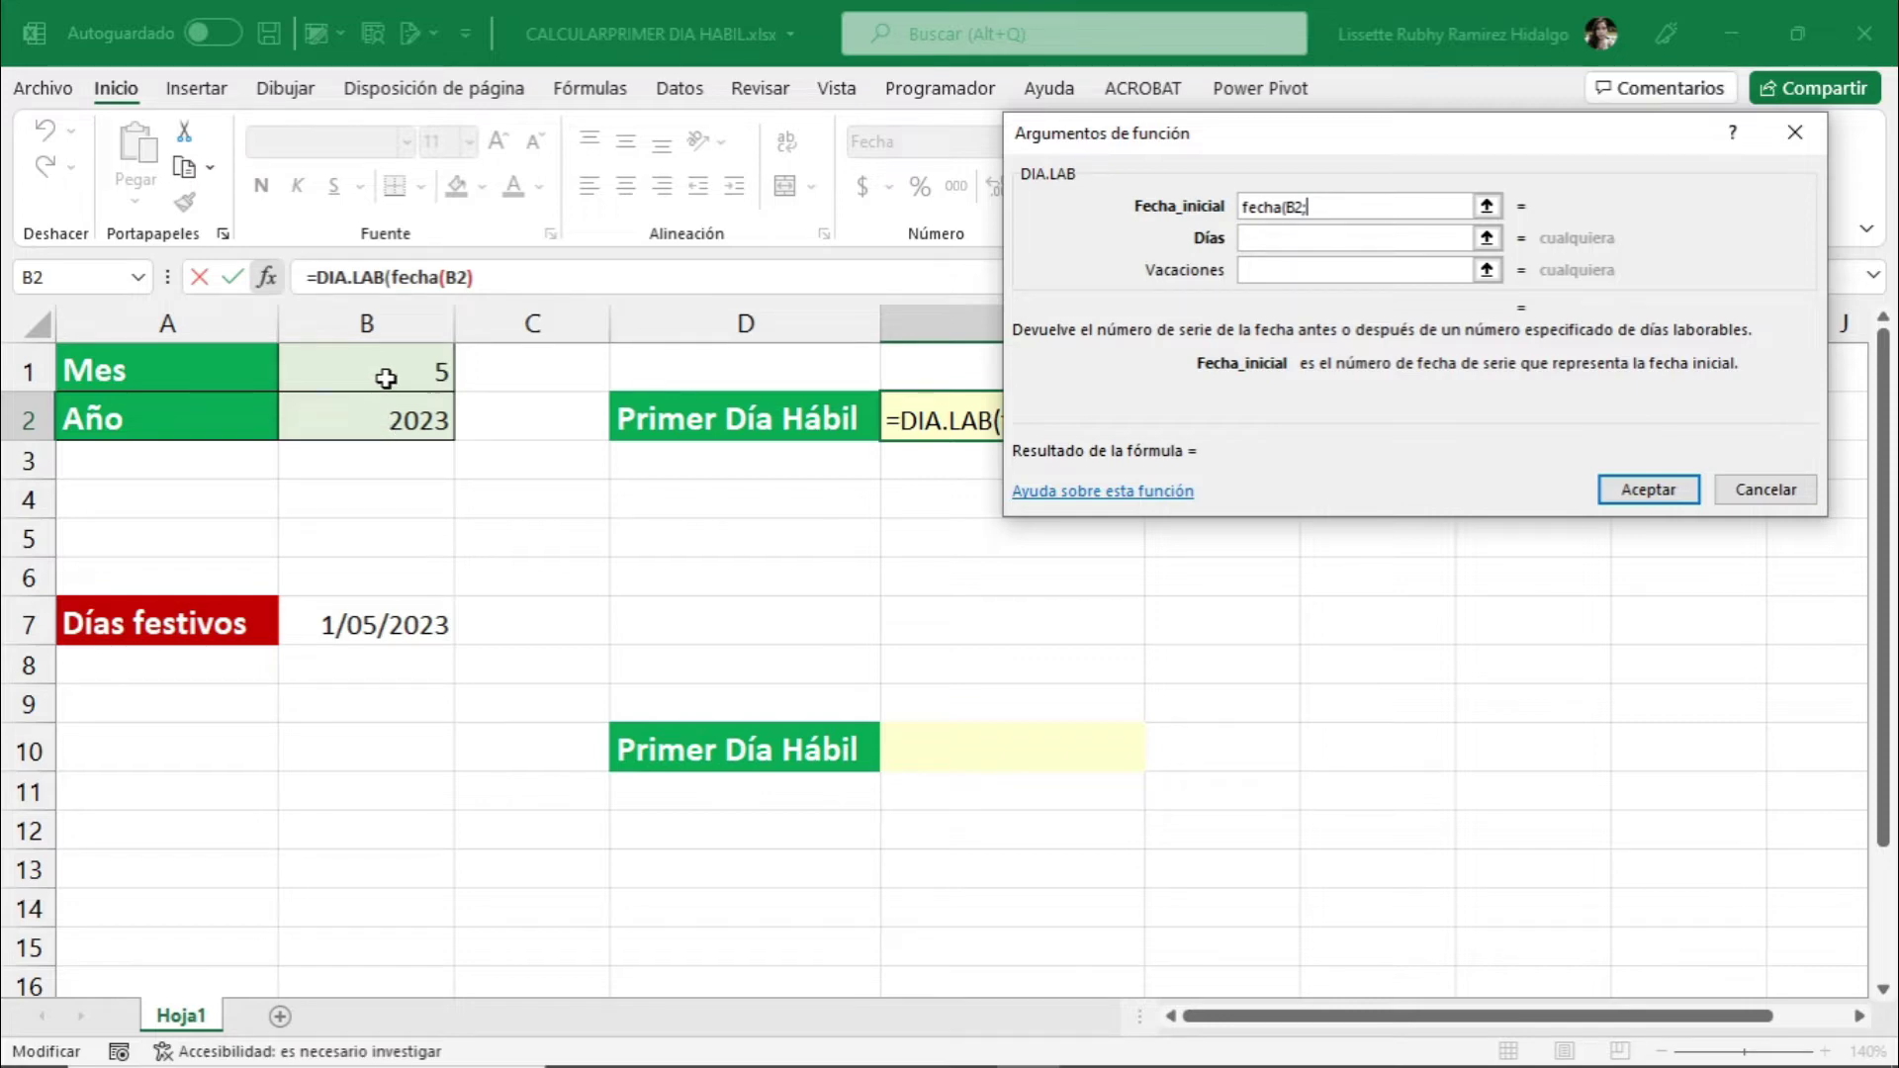
pyautogui.click(386, 378)
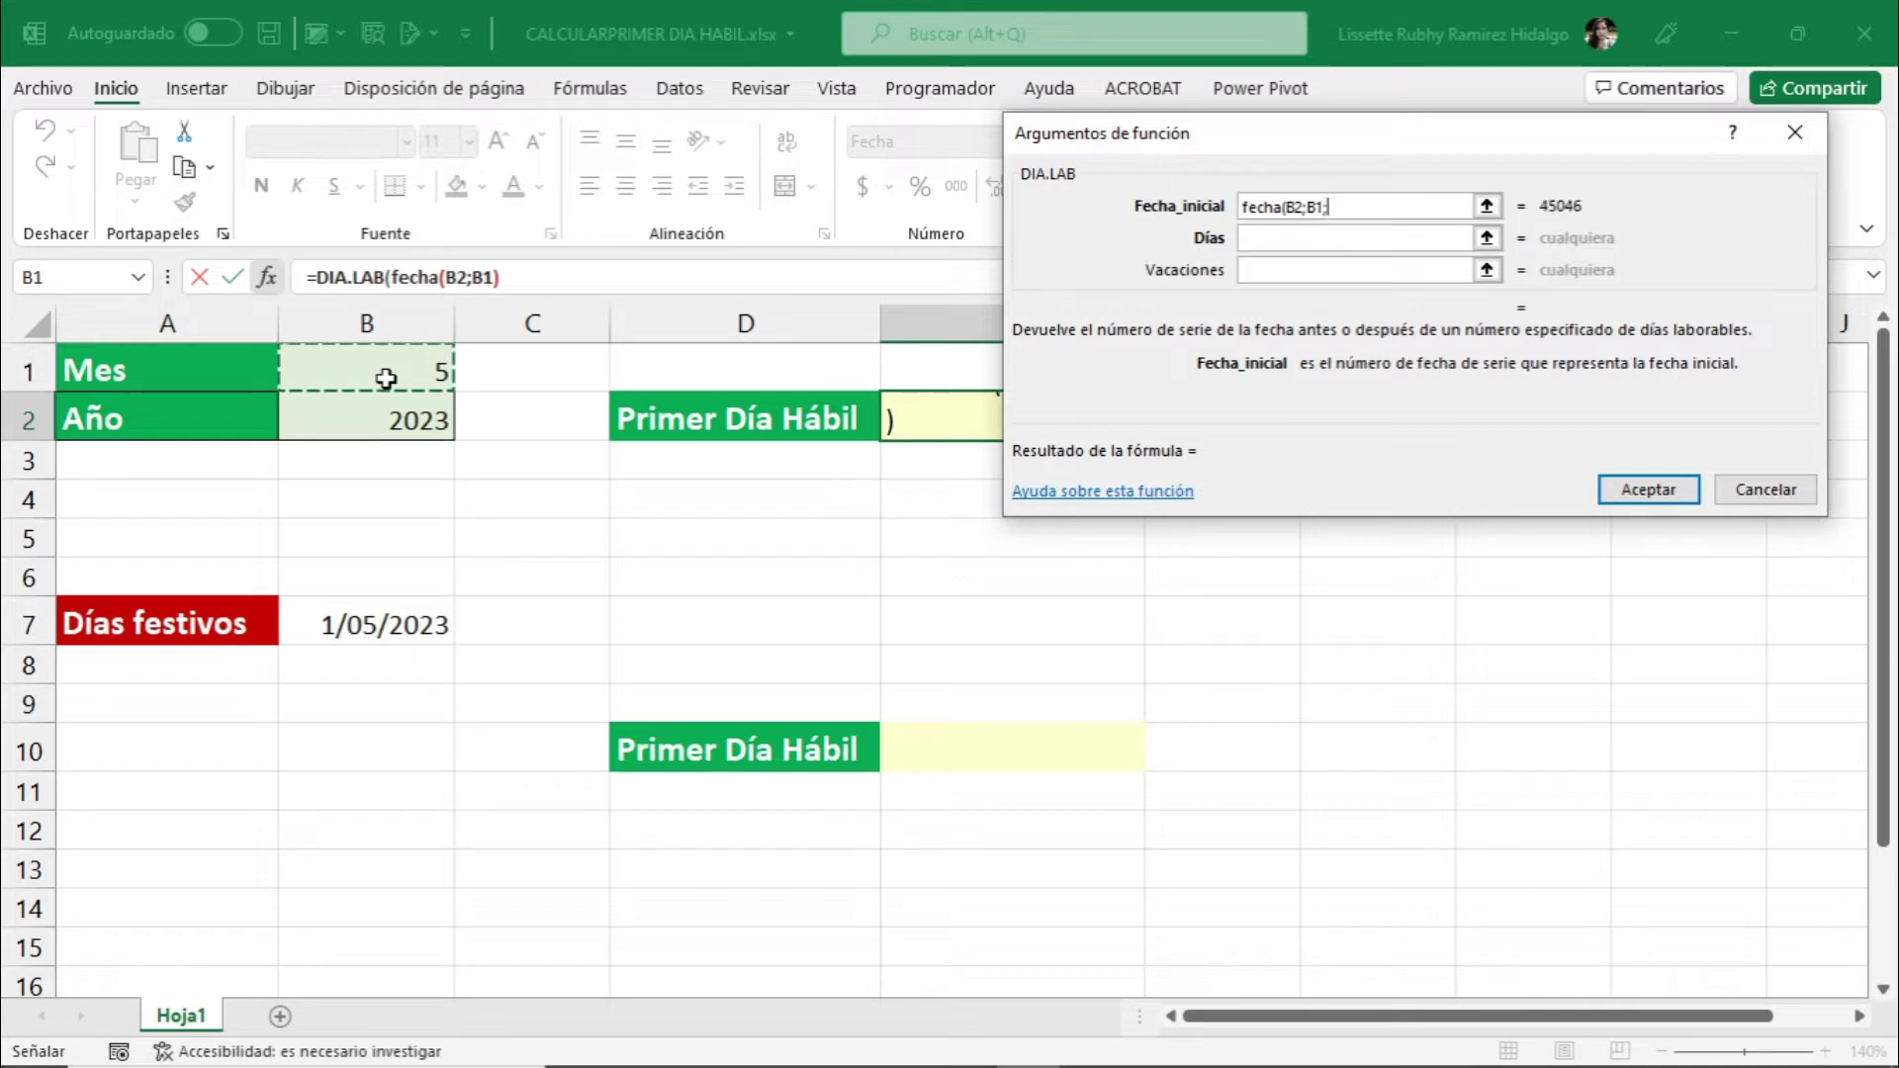
pyautogui.write(';')
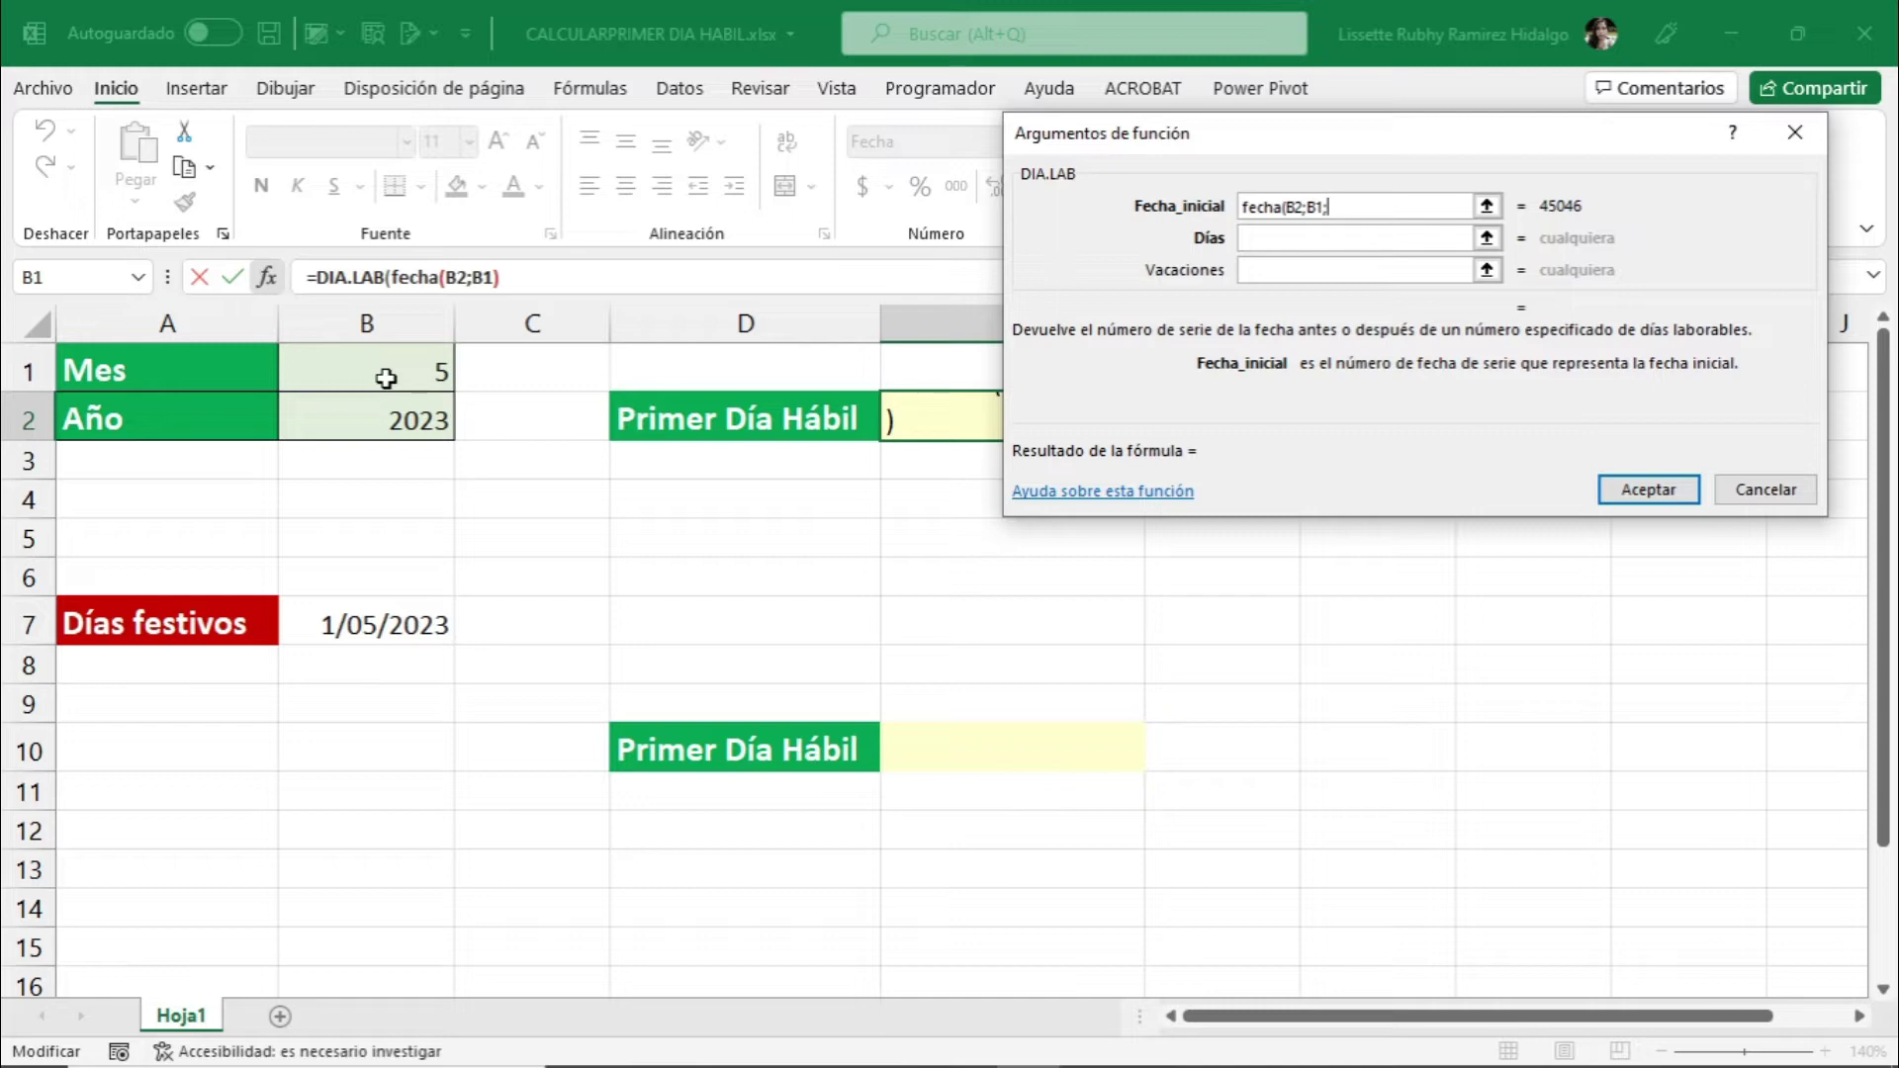
pyautogui.write('0')
pyautogui.write(')')
# Set Días to 1 and confirm, so E2 shows 1/05/2023.
pyautogui.click(1262, 238)
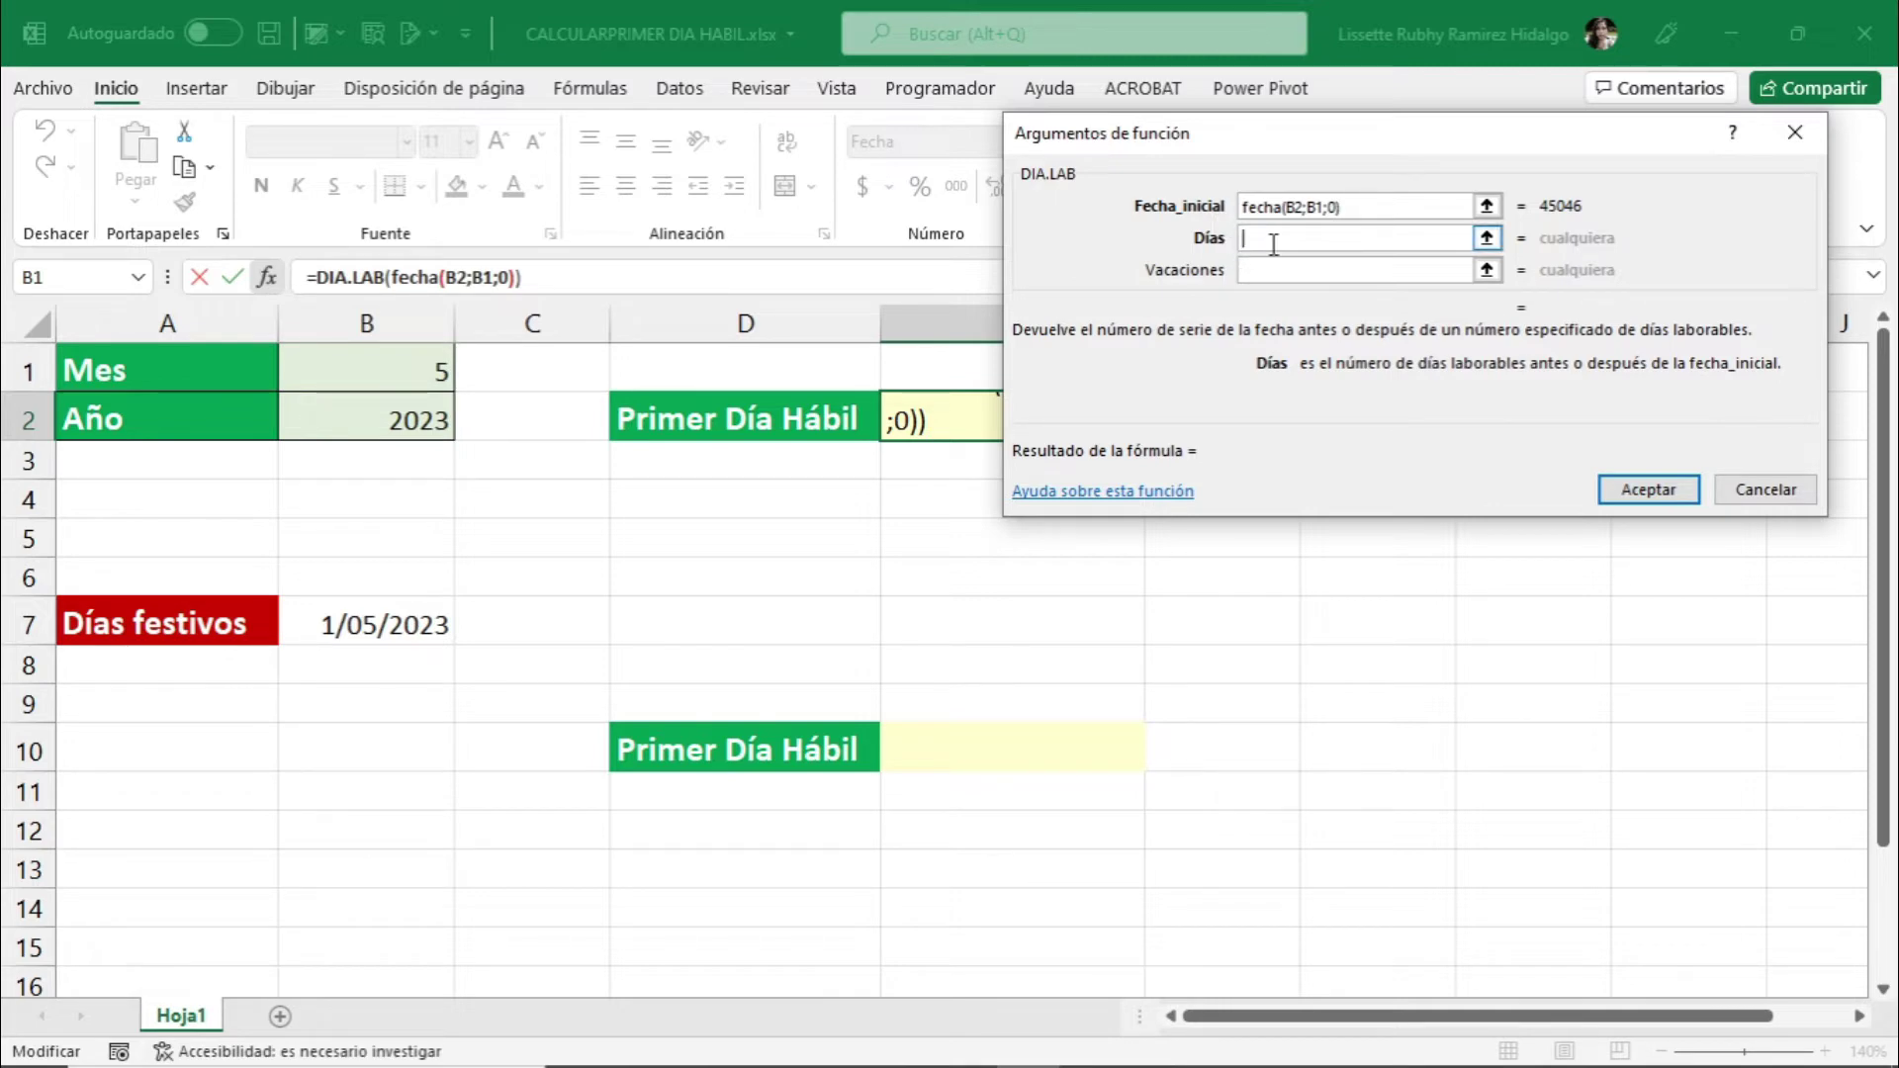
pyautogui.write('1')
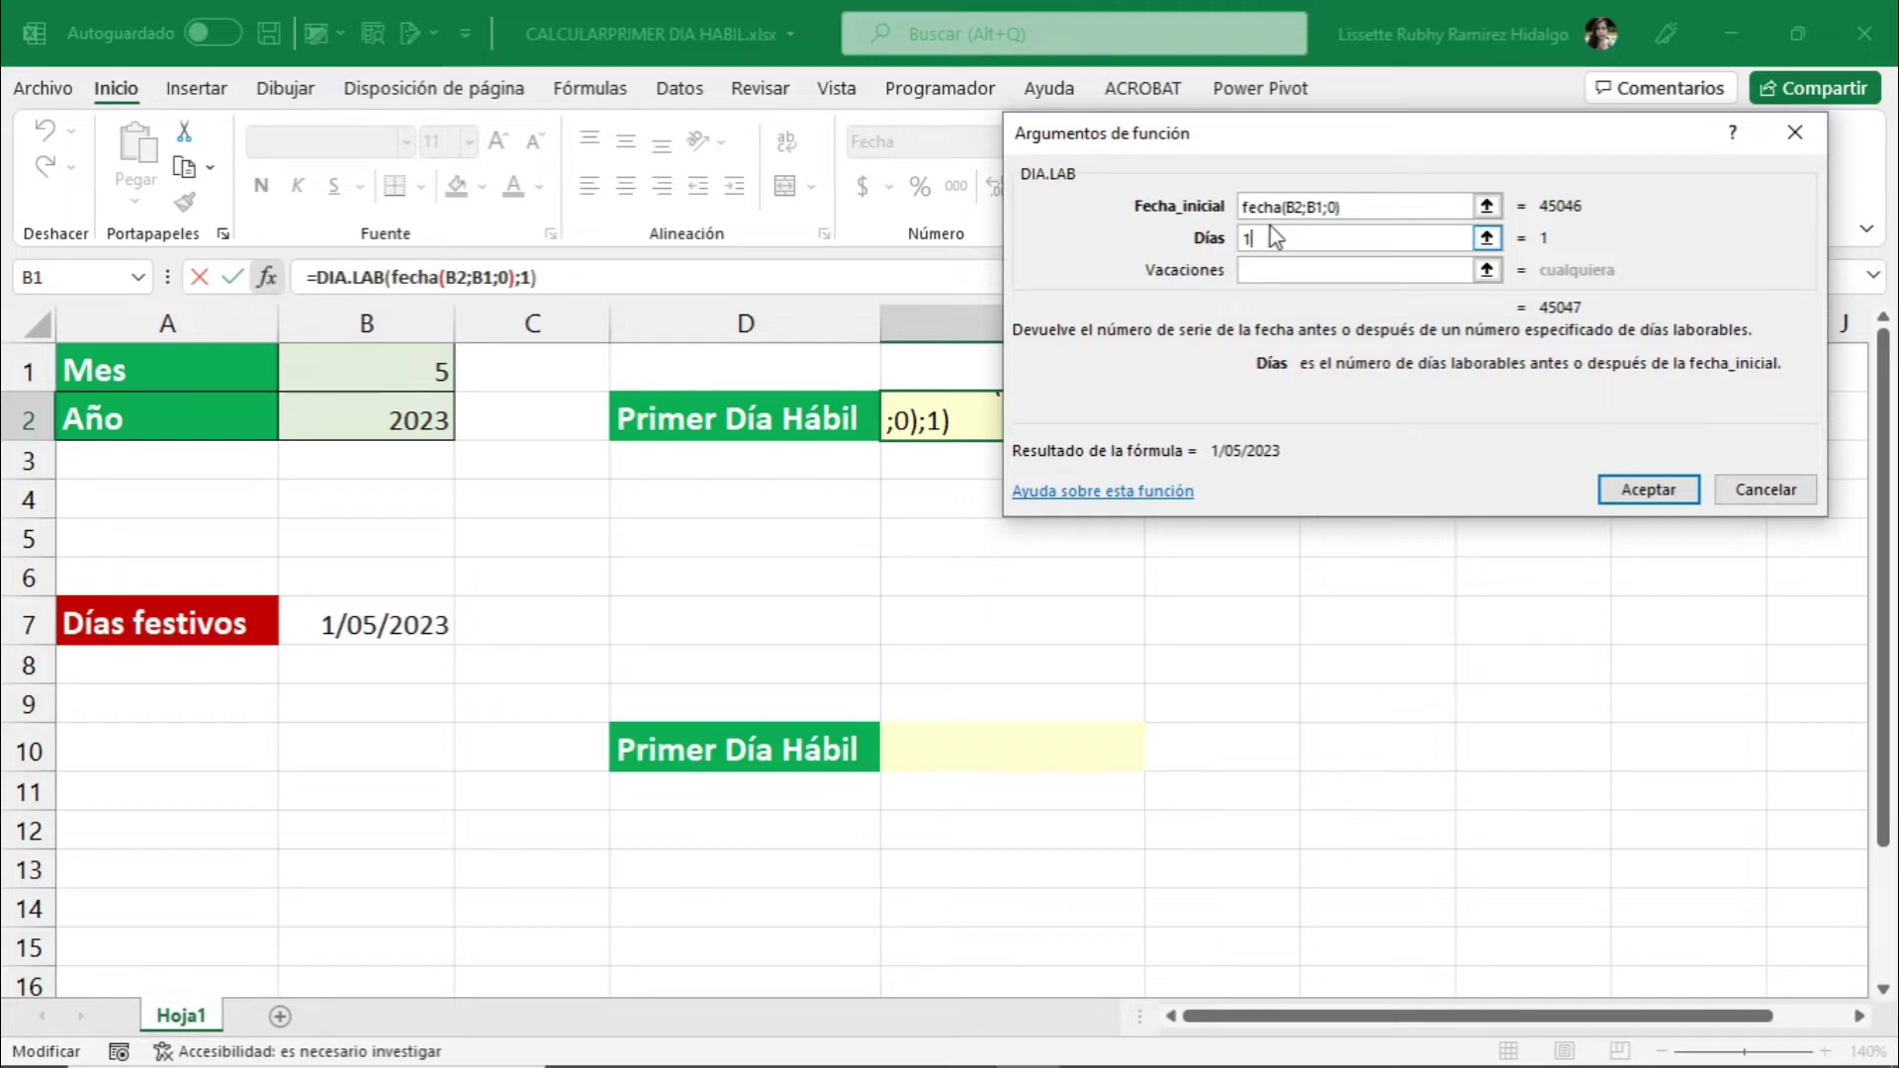
pyautogui.click(1637, 495)
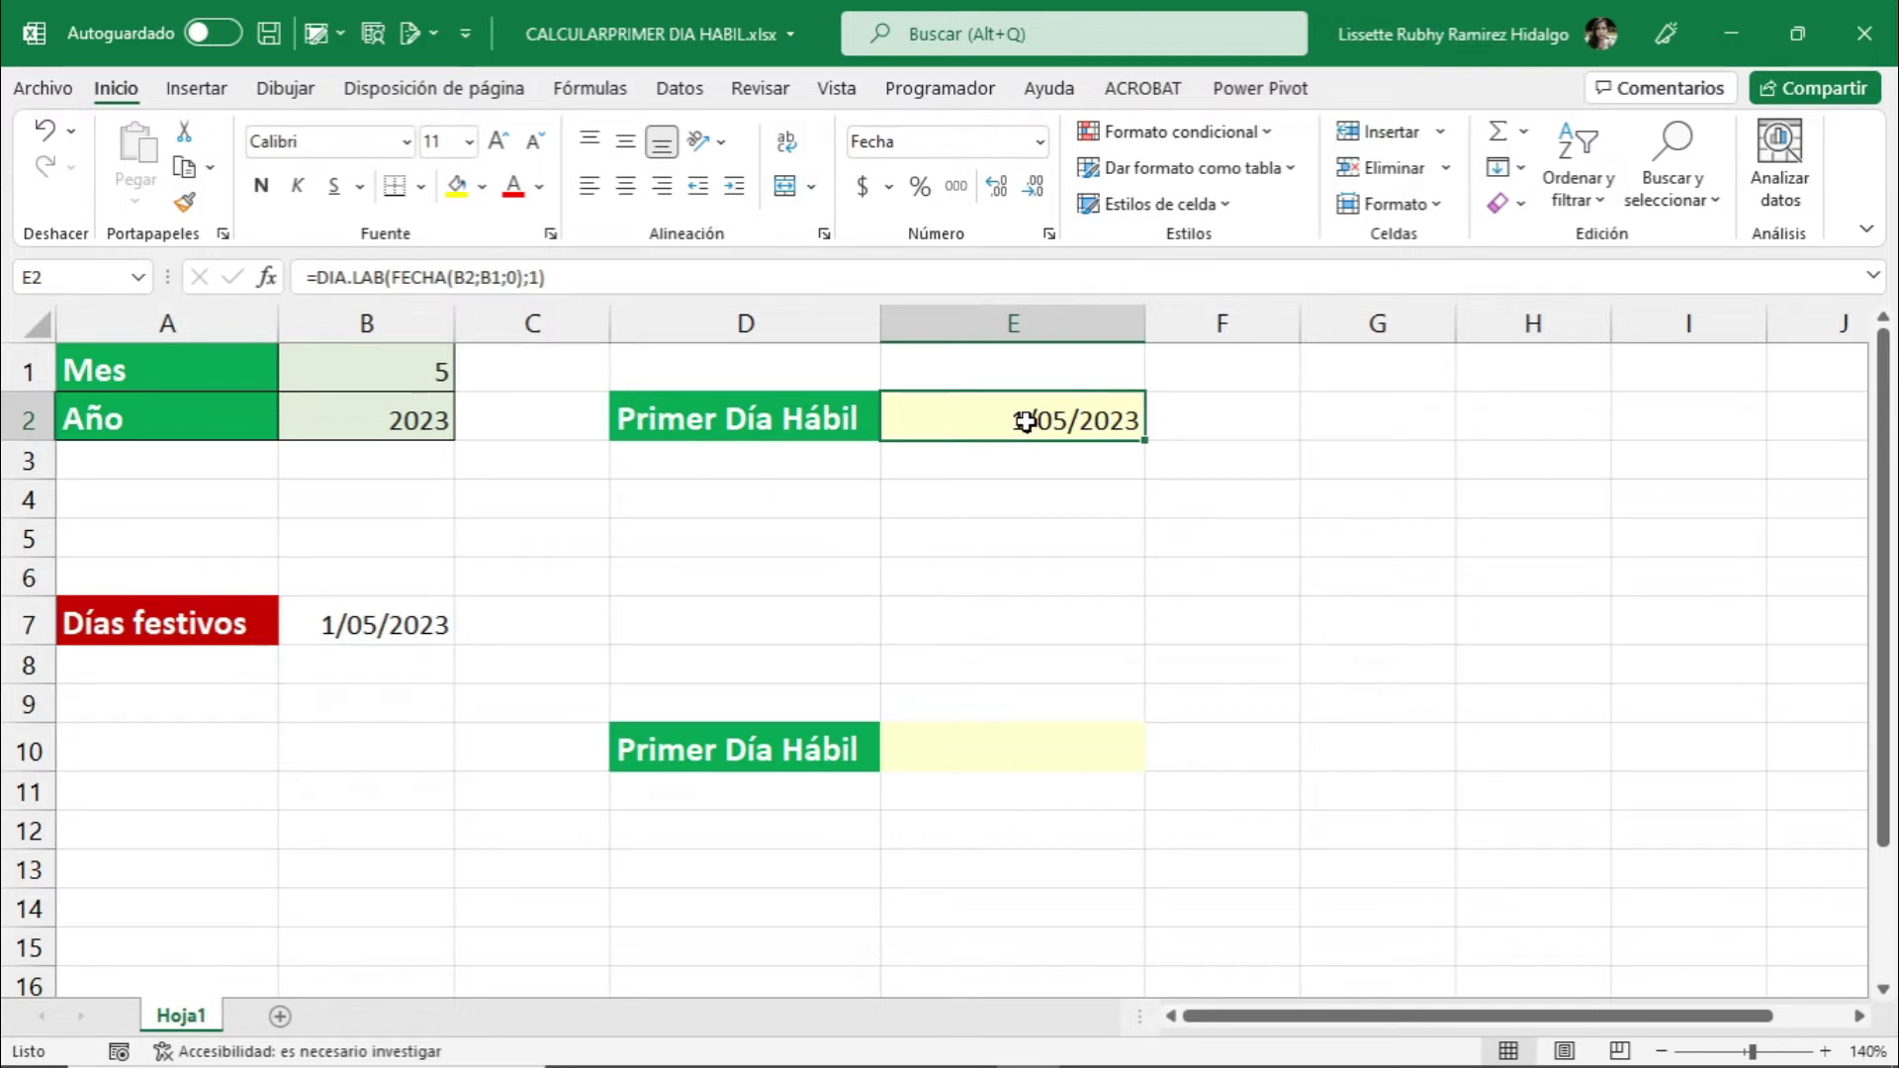
# Add B7 as the Vacaciones holiday to E2's DIA.LAB formula, giving 2/05/2023.
pyautogui.click(267, 278)
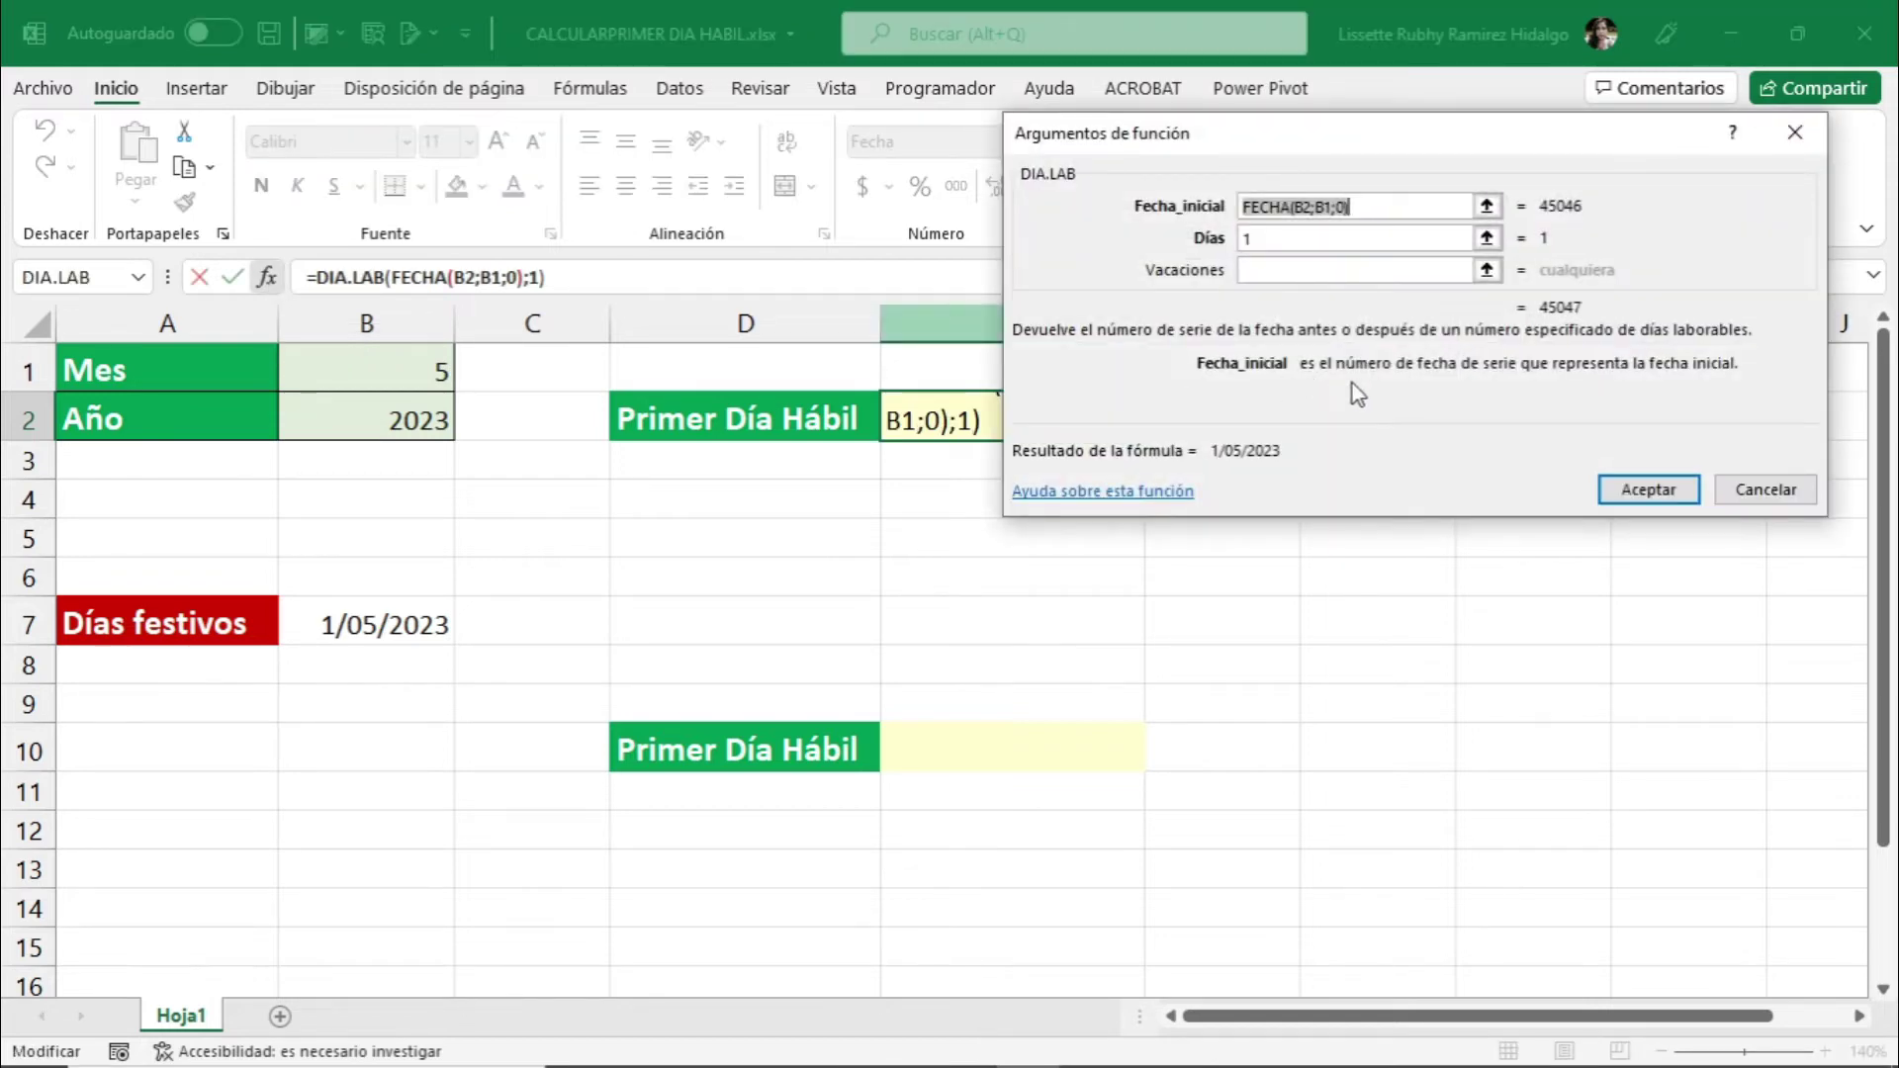
pyautogui.click(1256, 273)
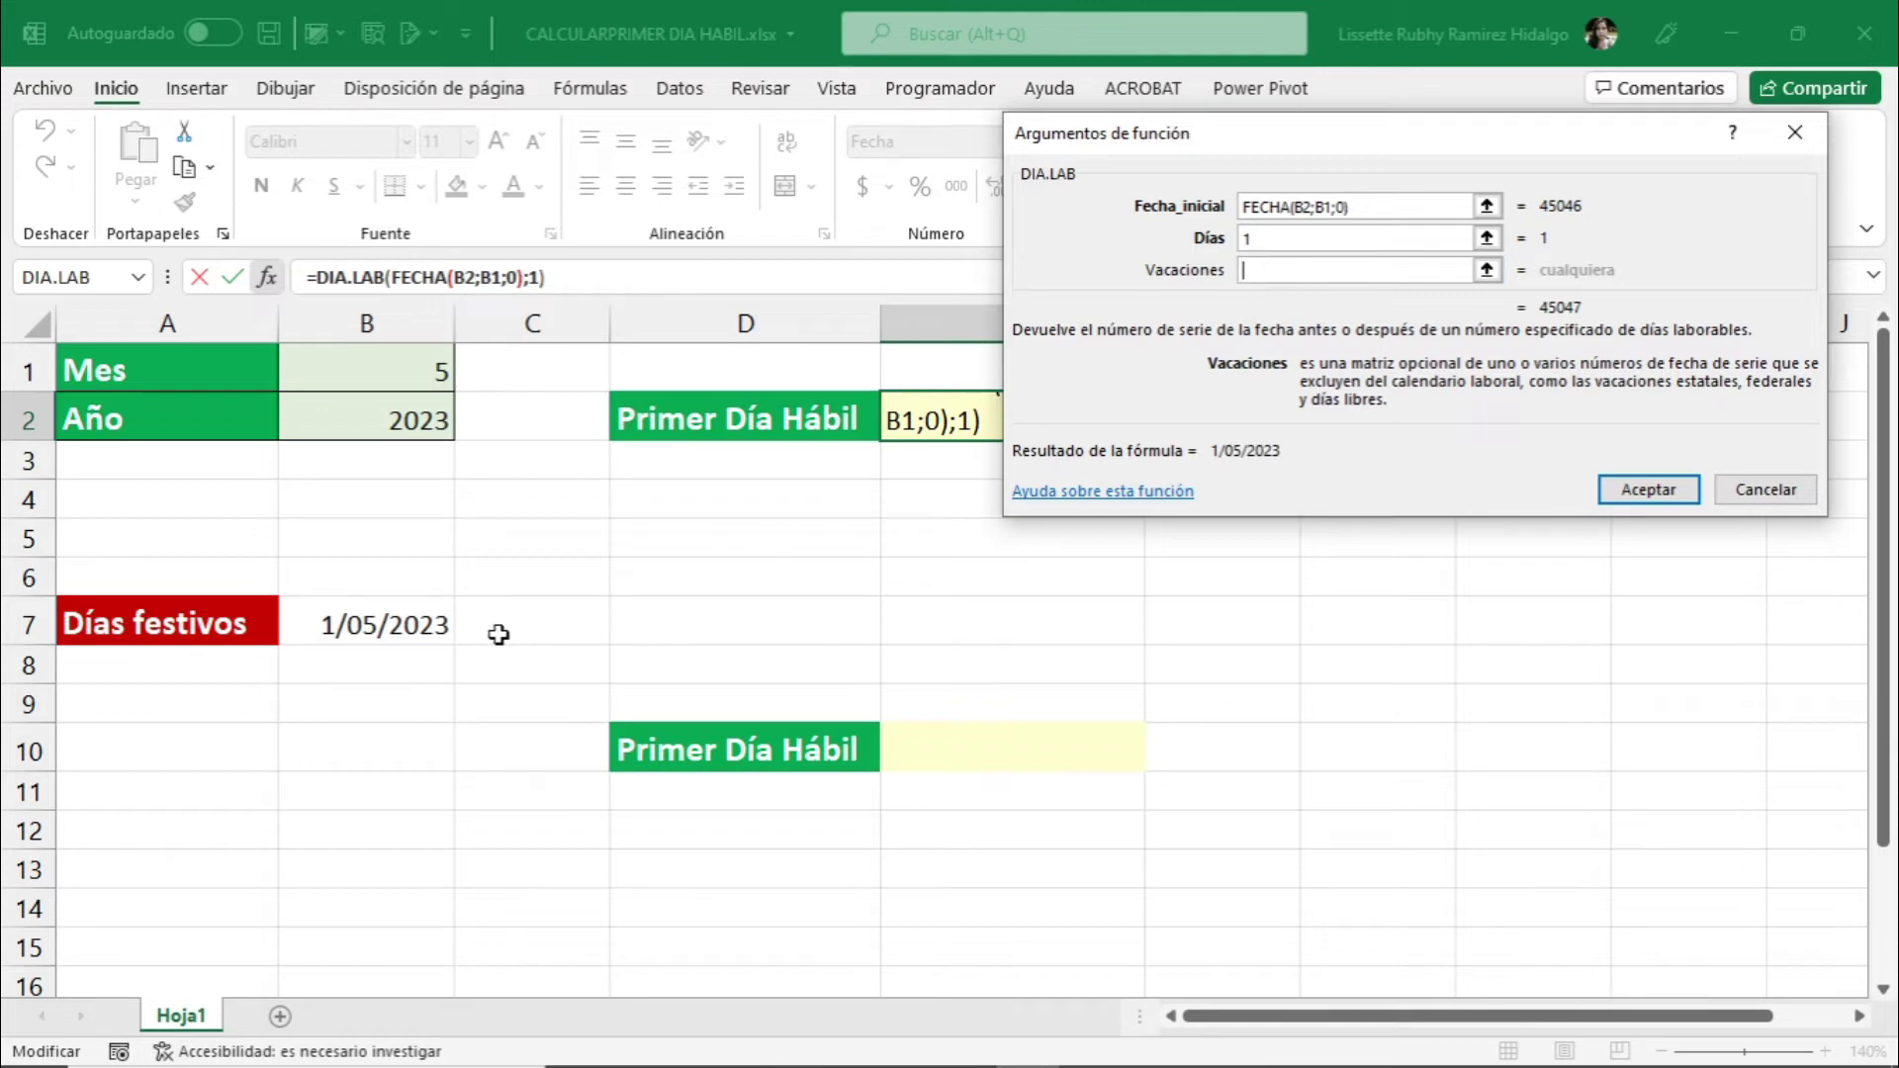
pyautogui.click(413, 631)
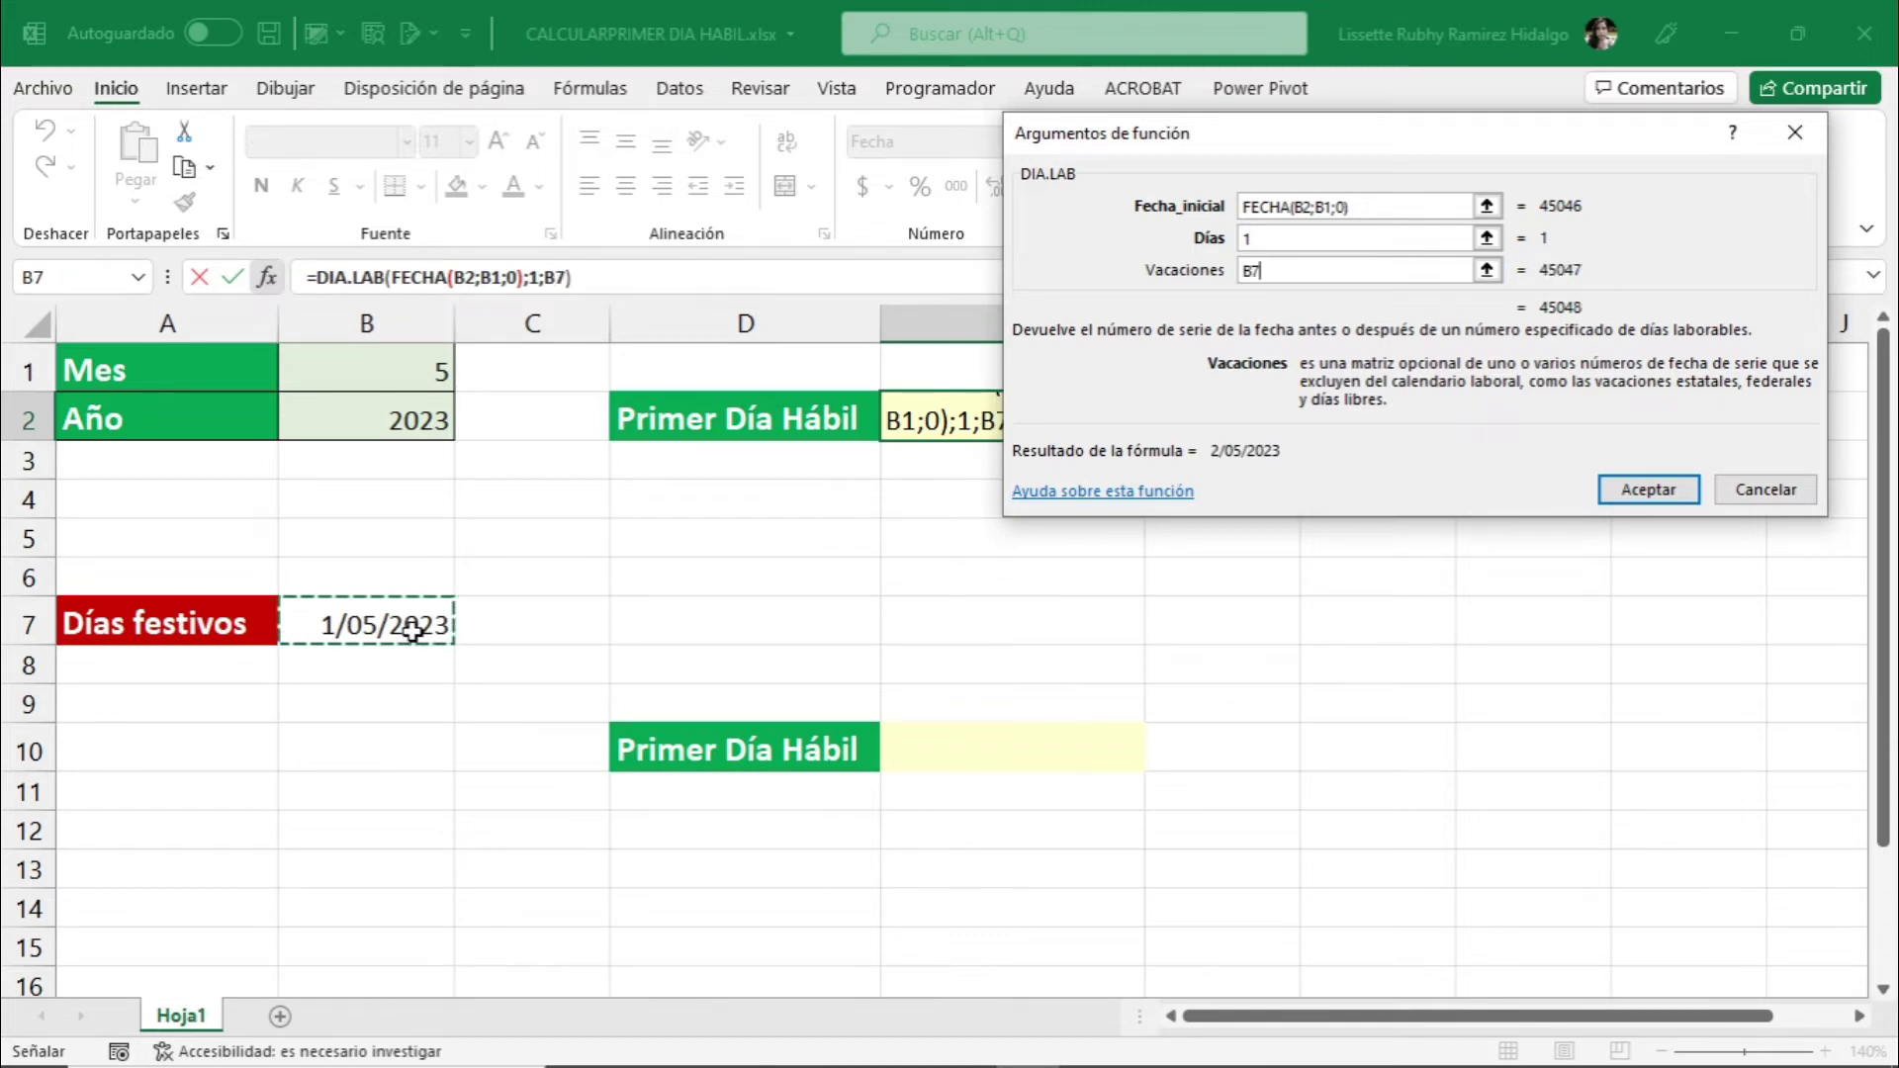
pyautogui.click(1637, 491)
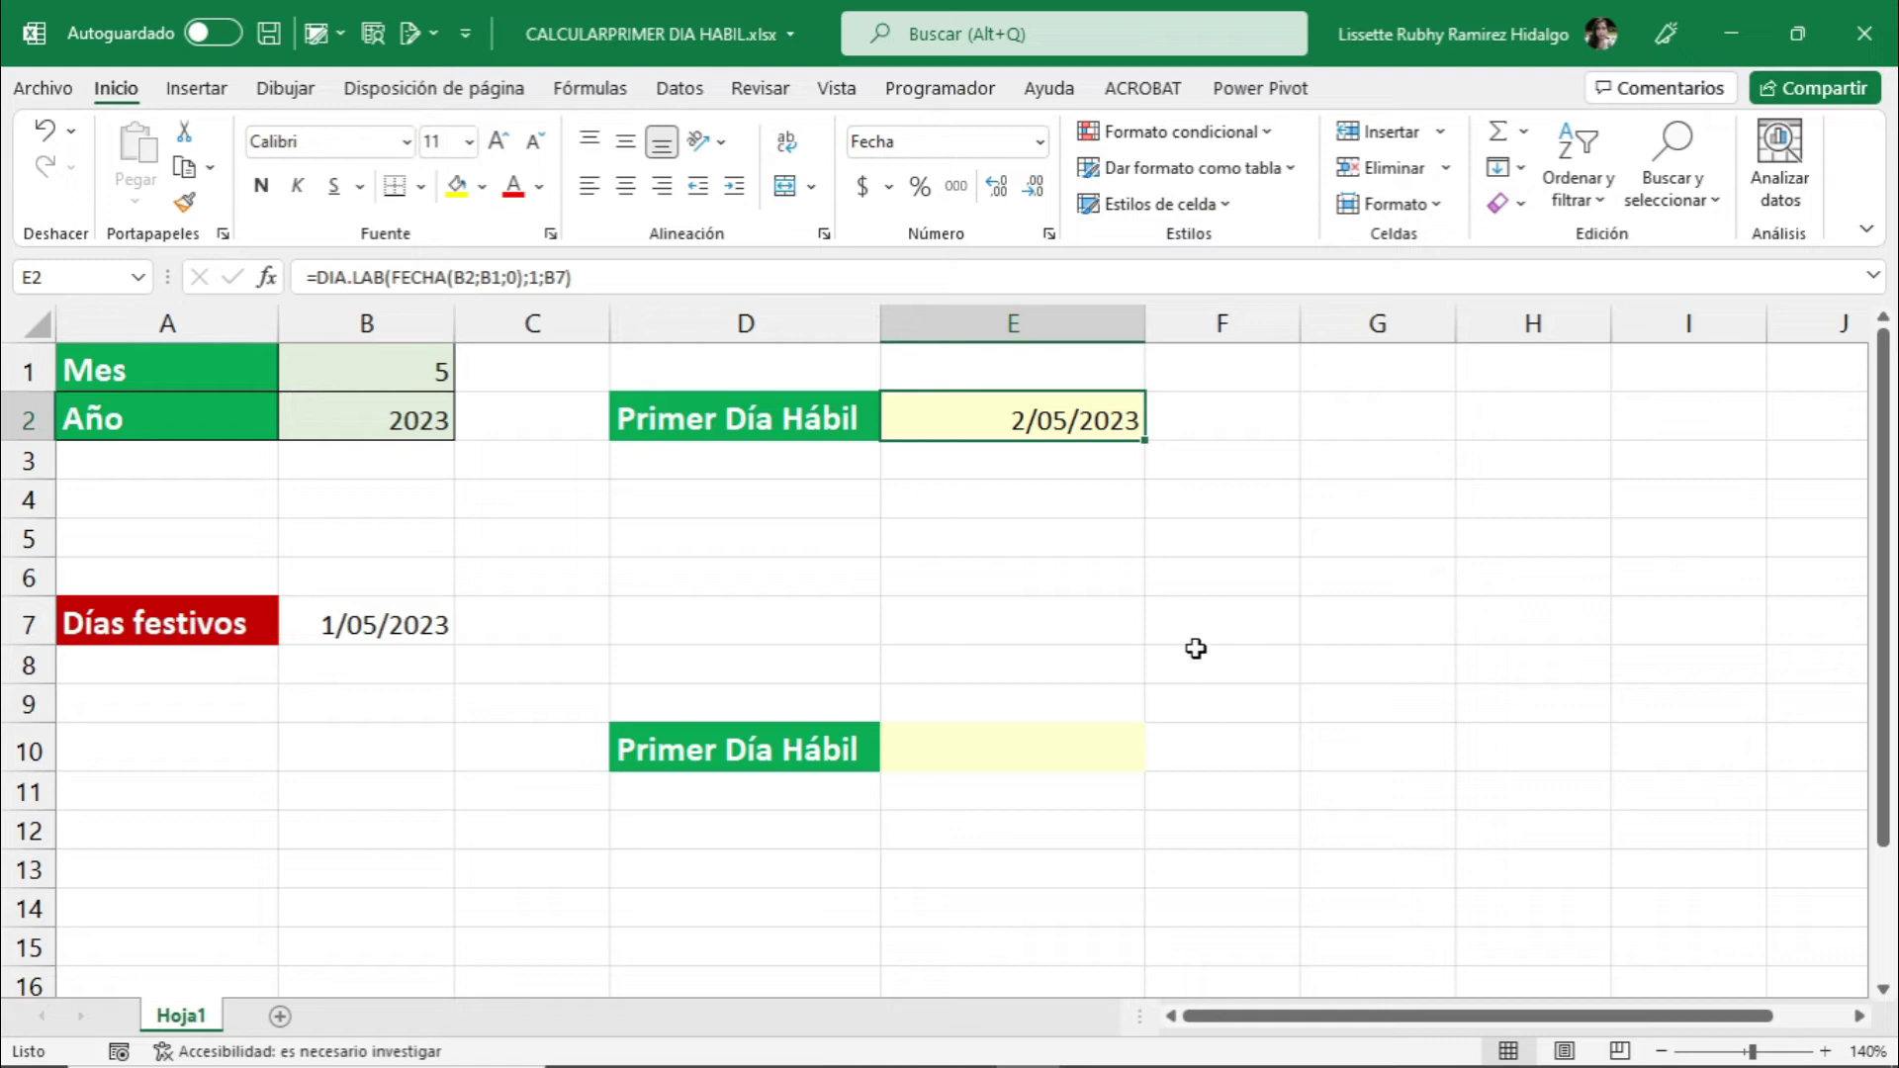
pyautogui.click(1029, 738)
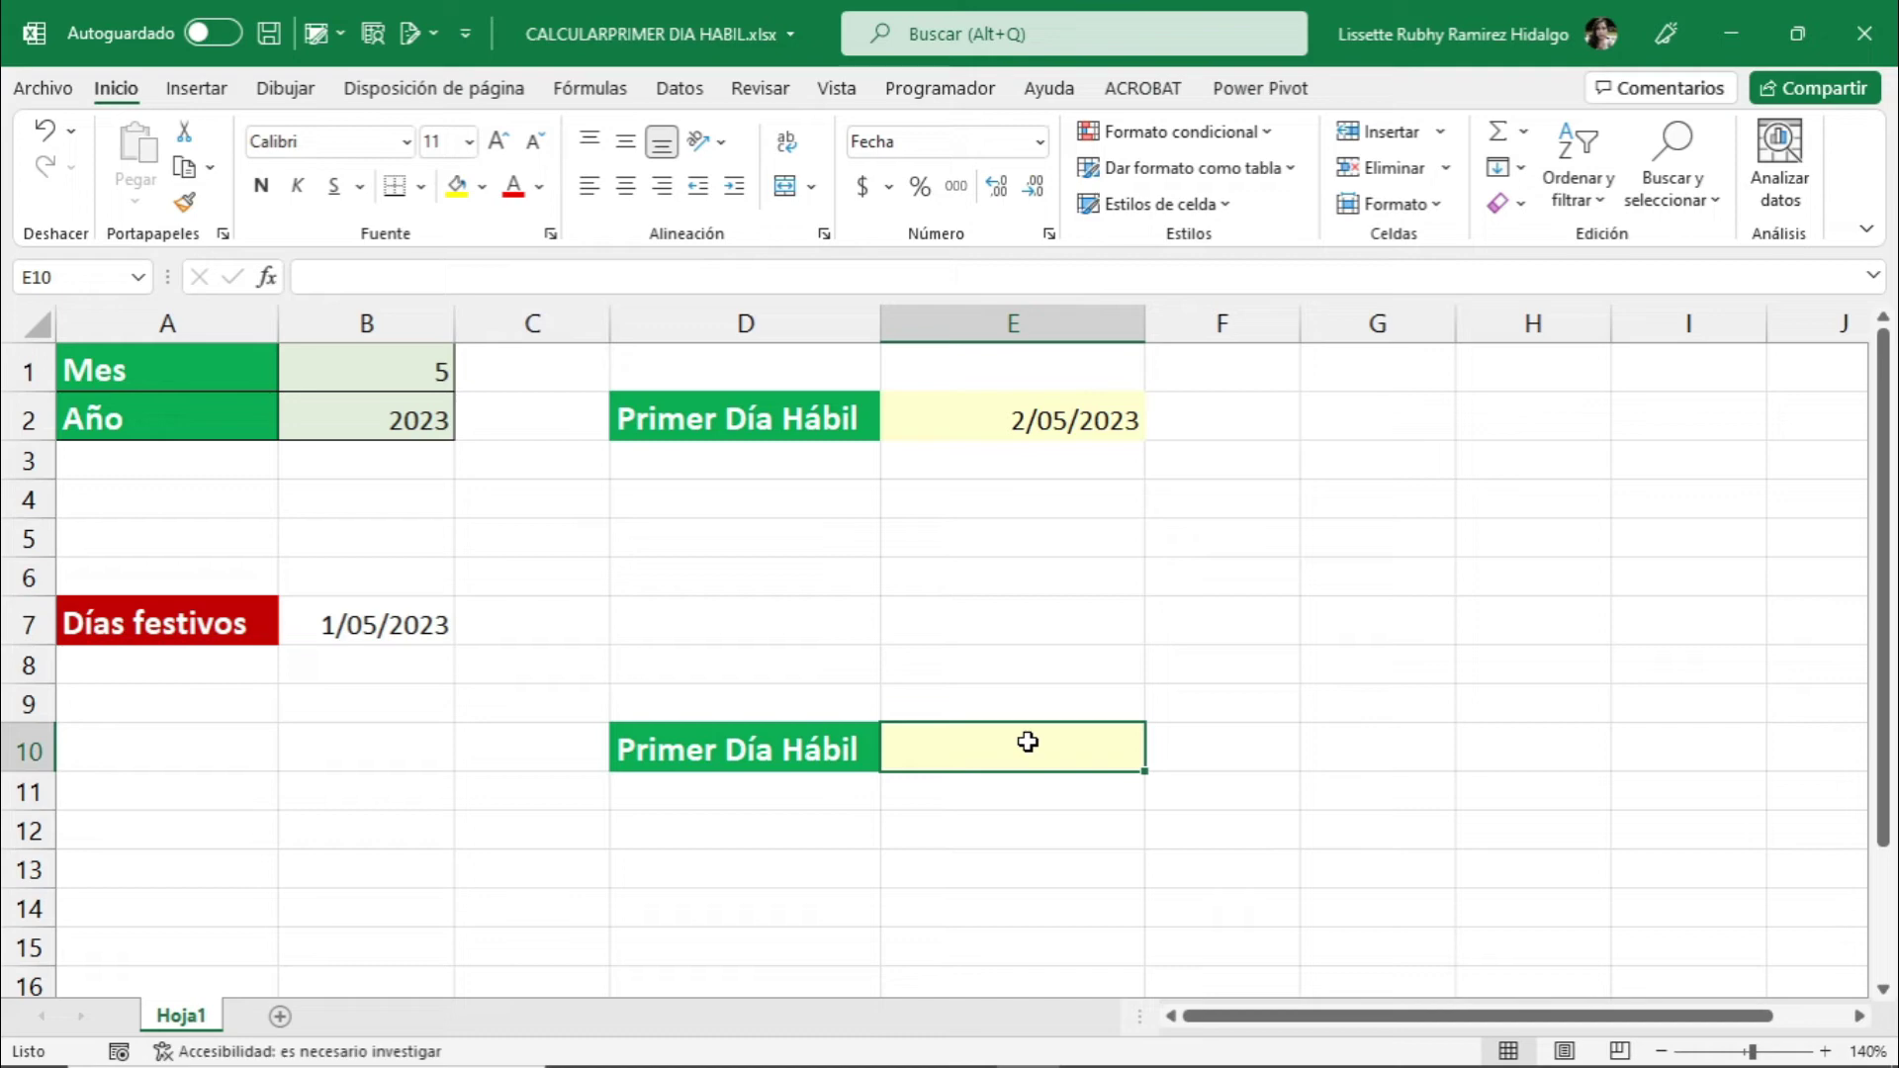
# Insert DIA.LAB.INTL into E10 with Fecha(B2;B1;0) as its Fecha_inicial.
pyautogui.click(267, 278)
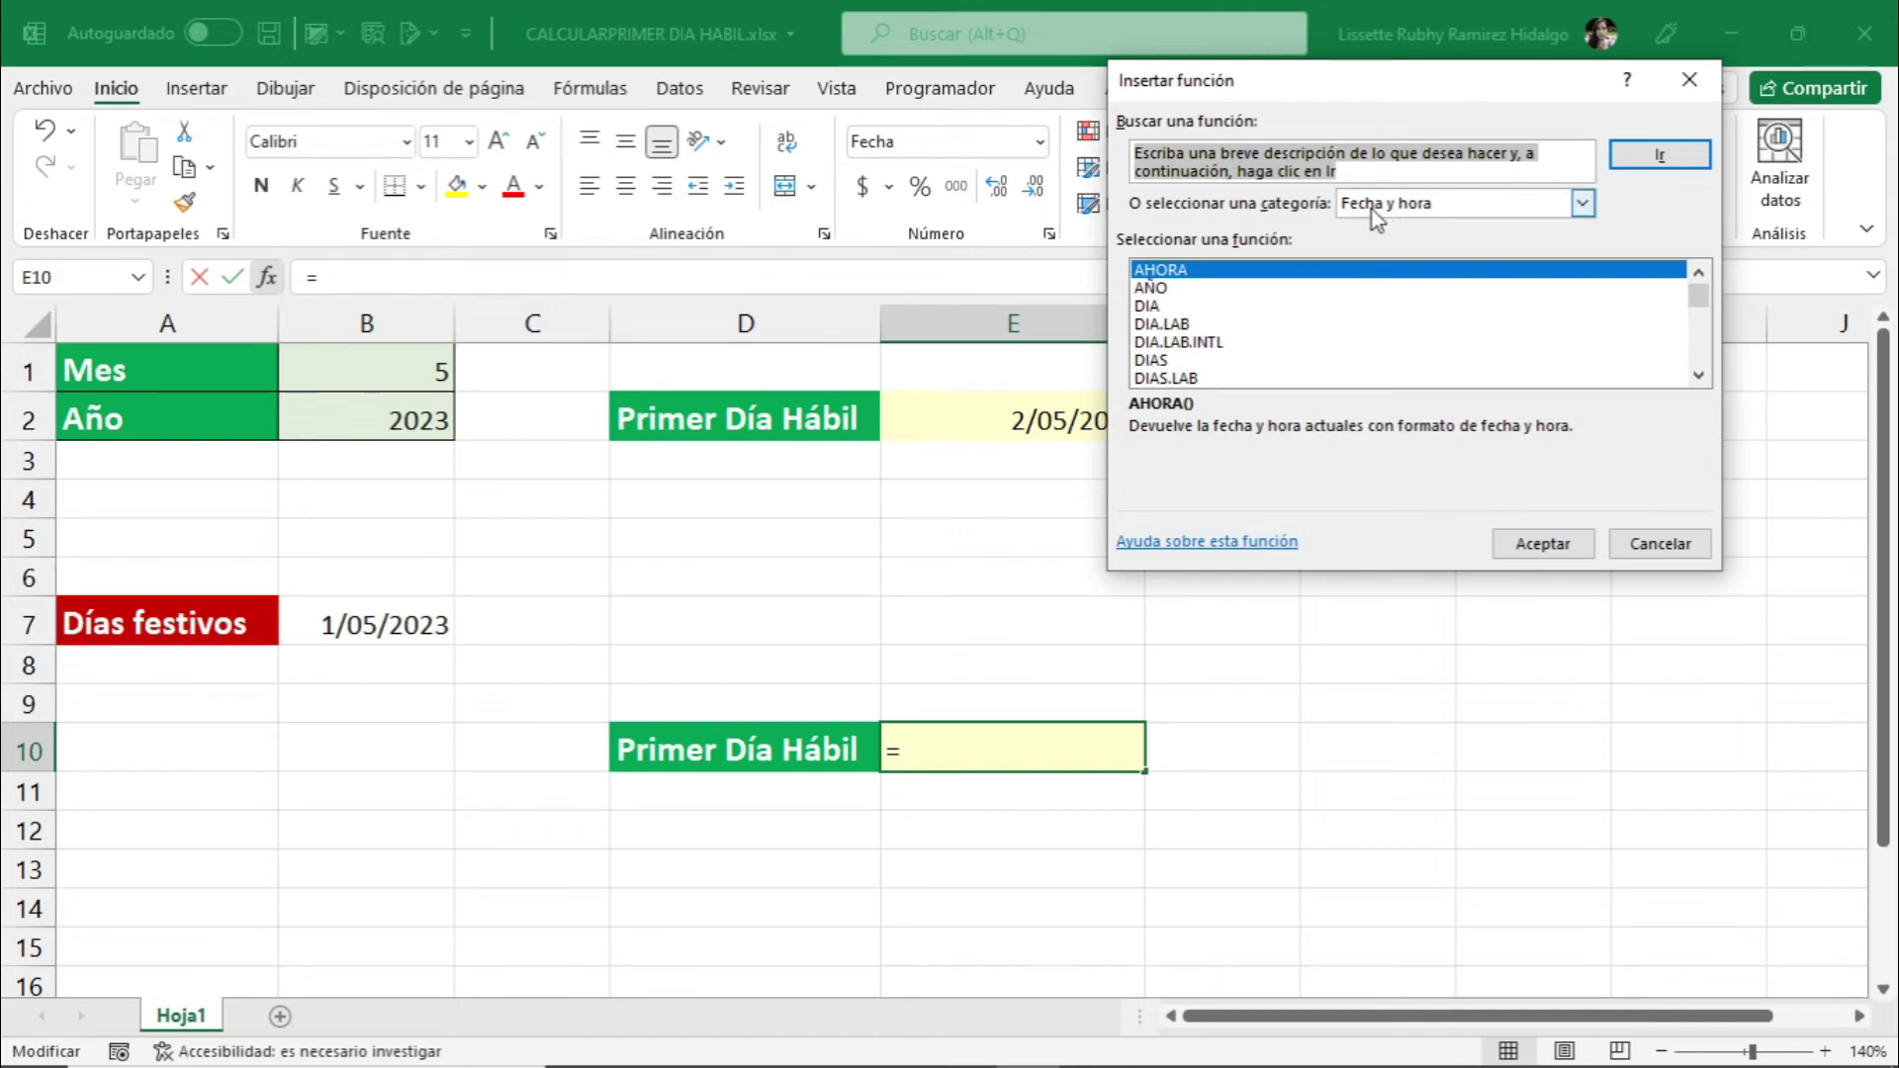
pyautogui.doubleClick(1199, 342)
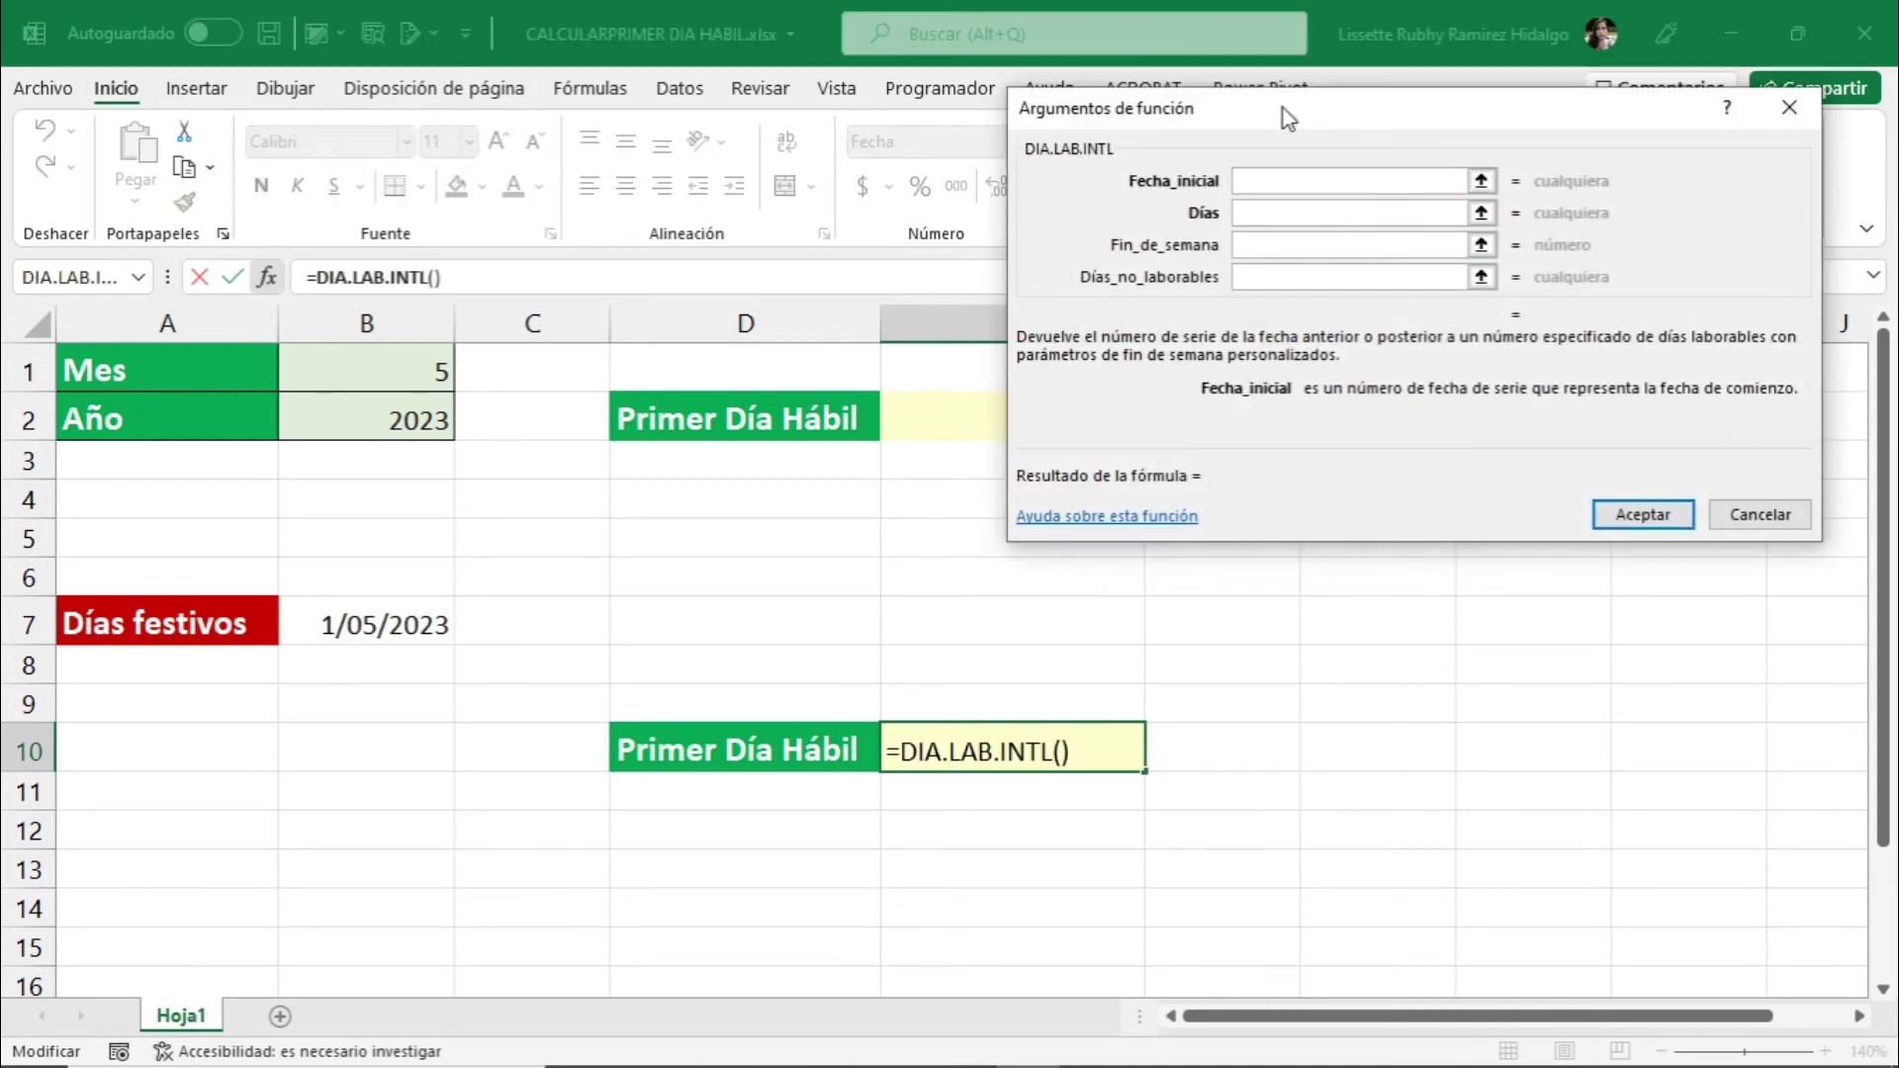
pyautogui.click(1264, 183)
pyautogui.write('Fec')
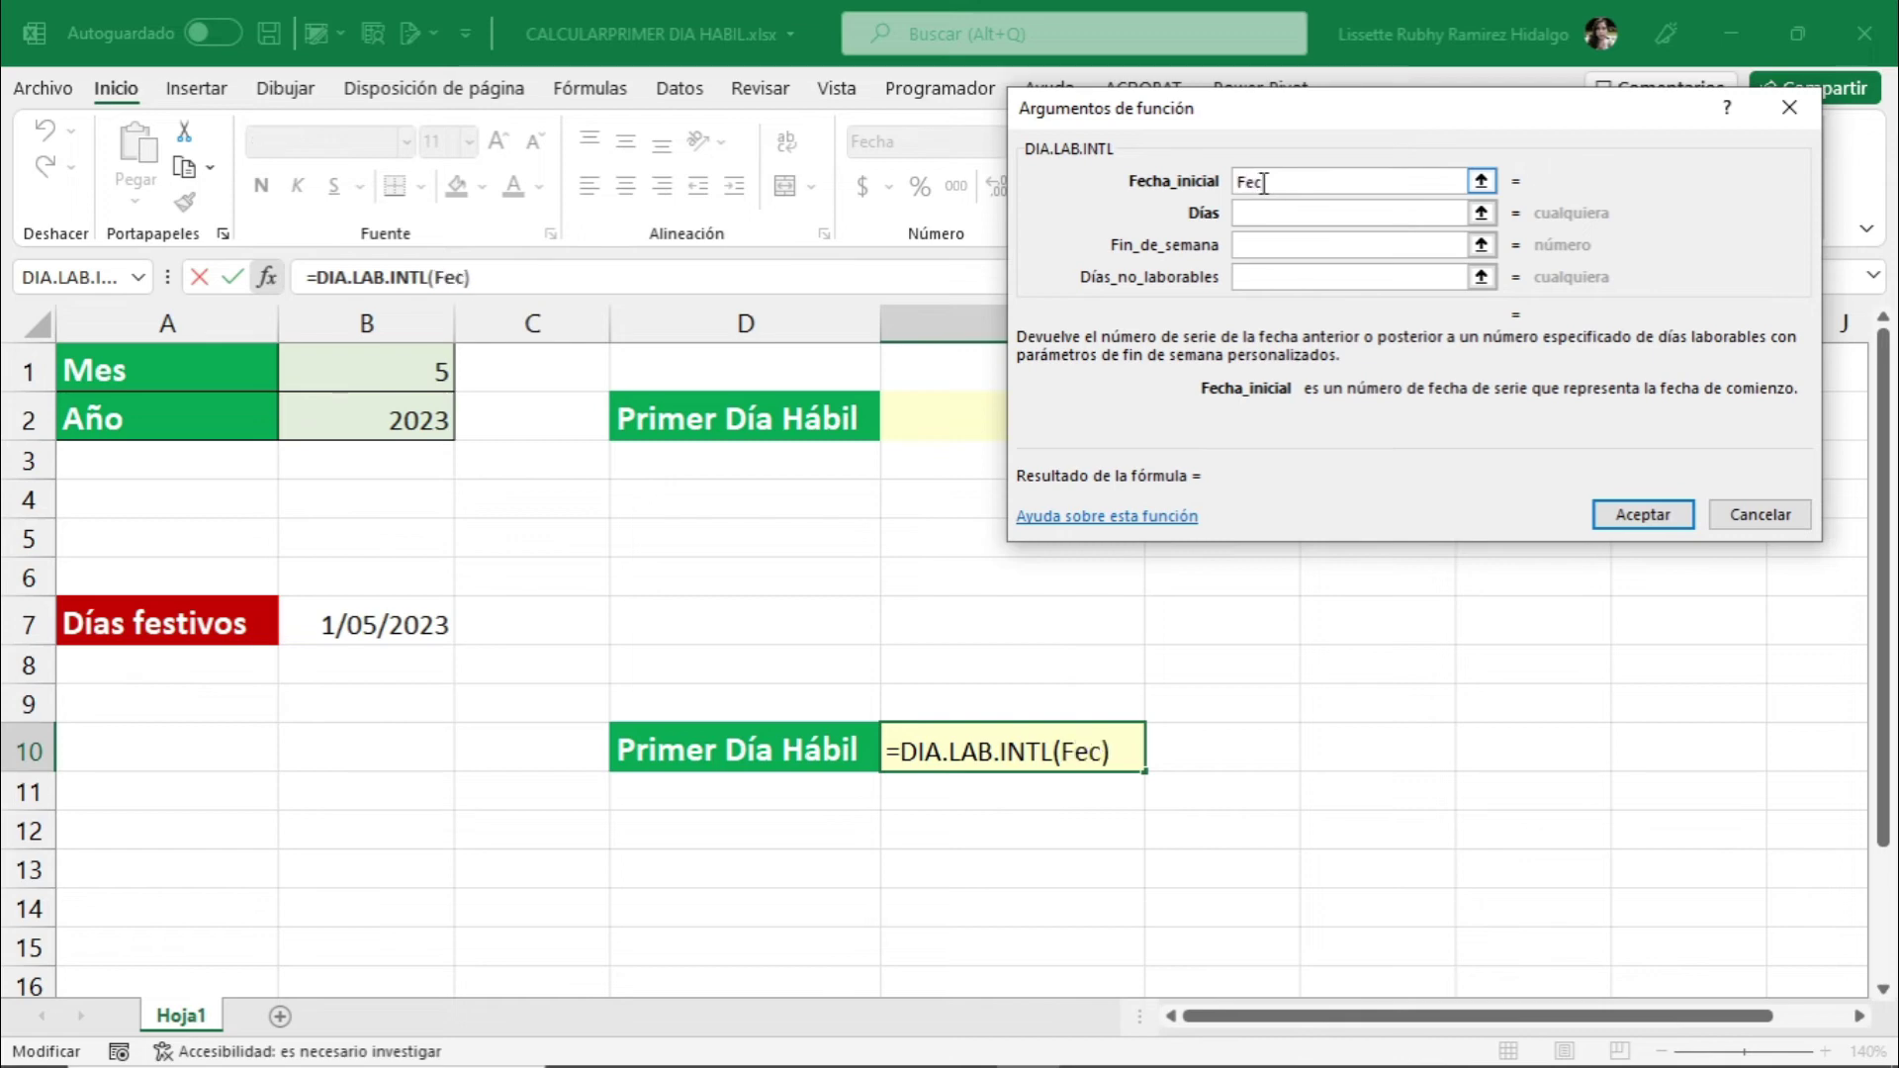
pyautogui.write('ha(')
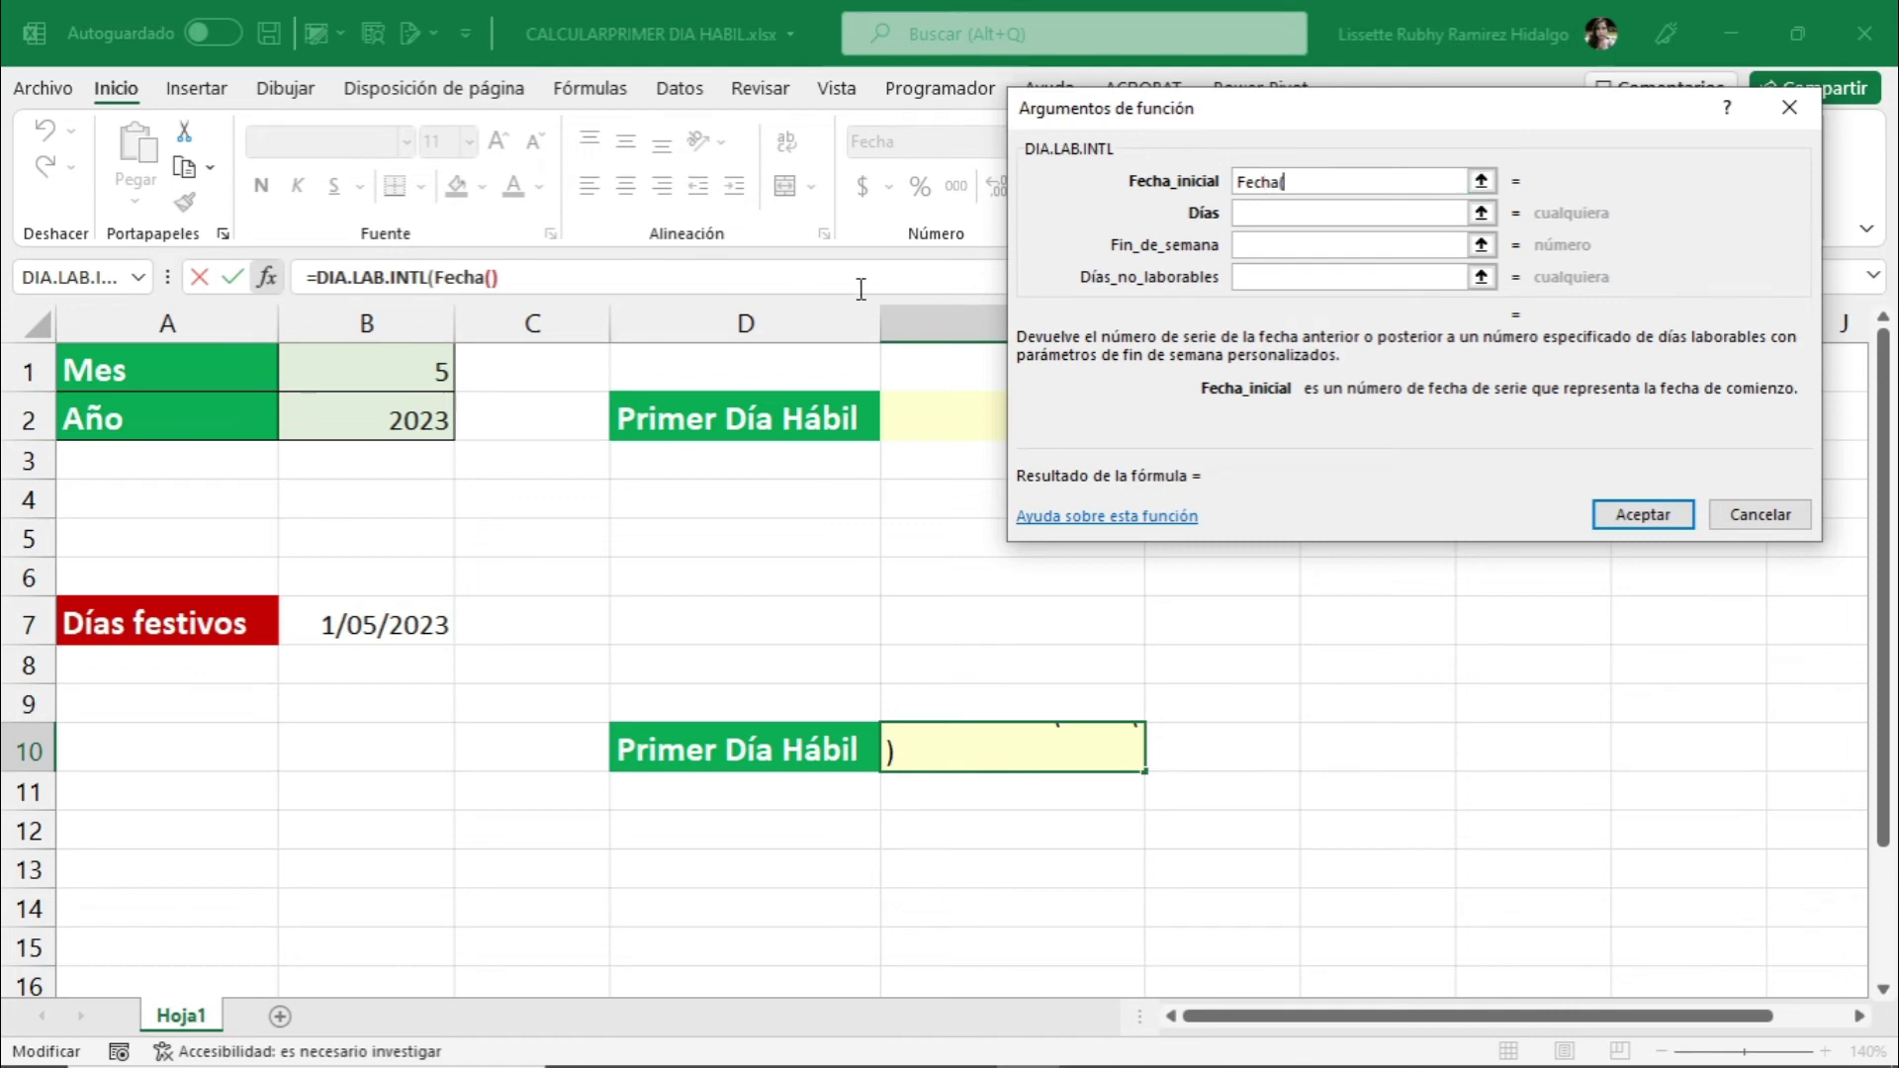
pyautogui.click(416, 423)
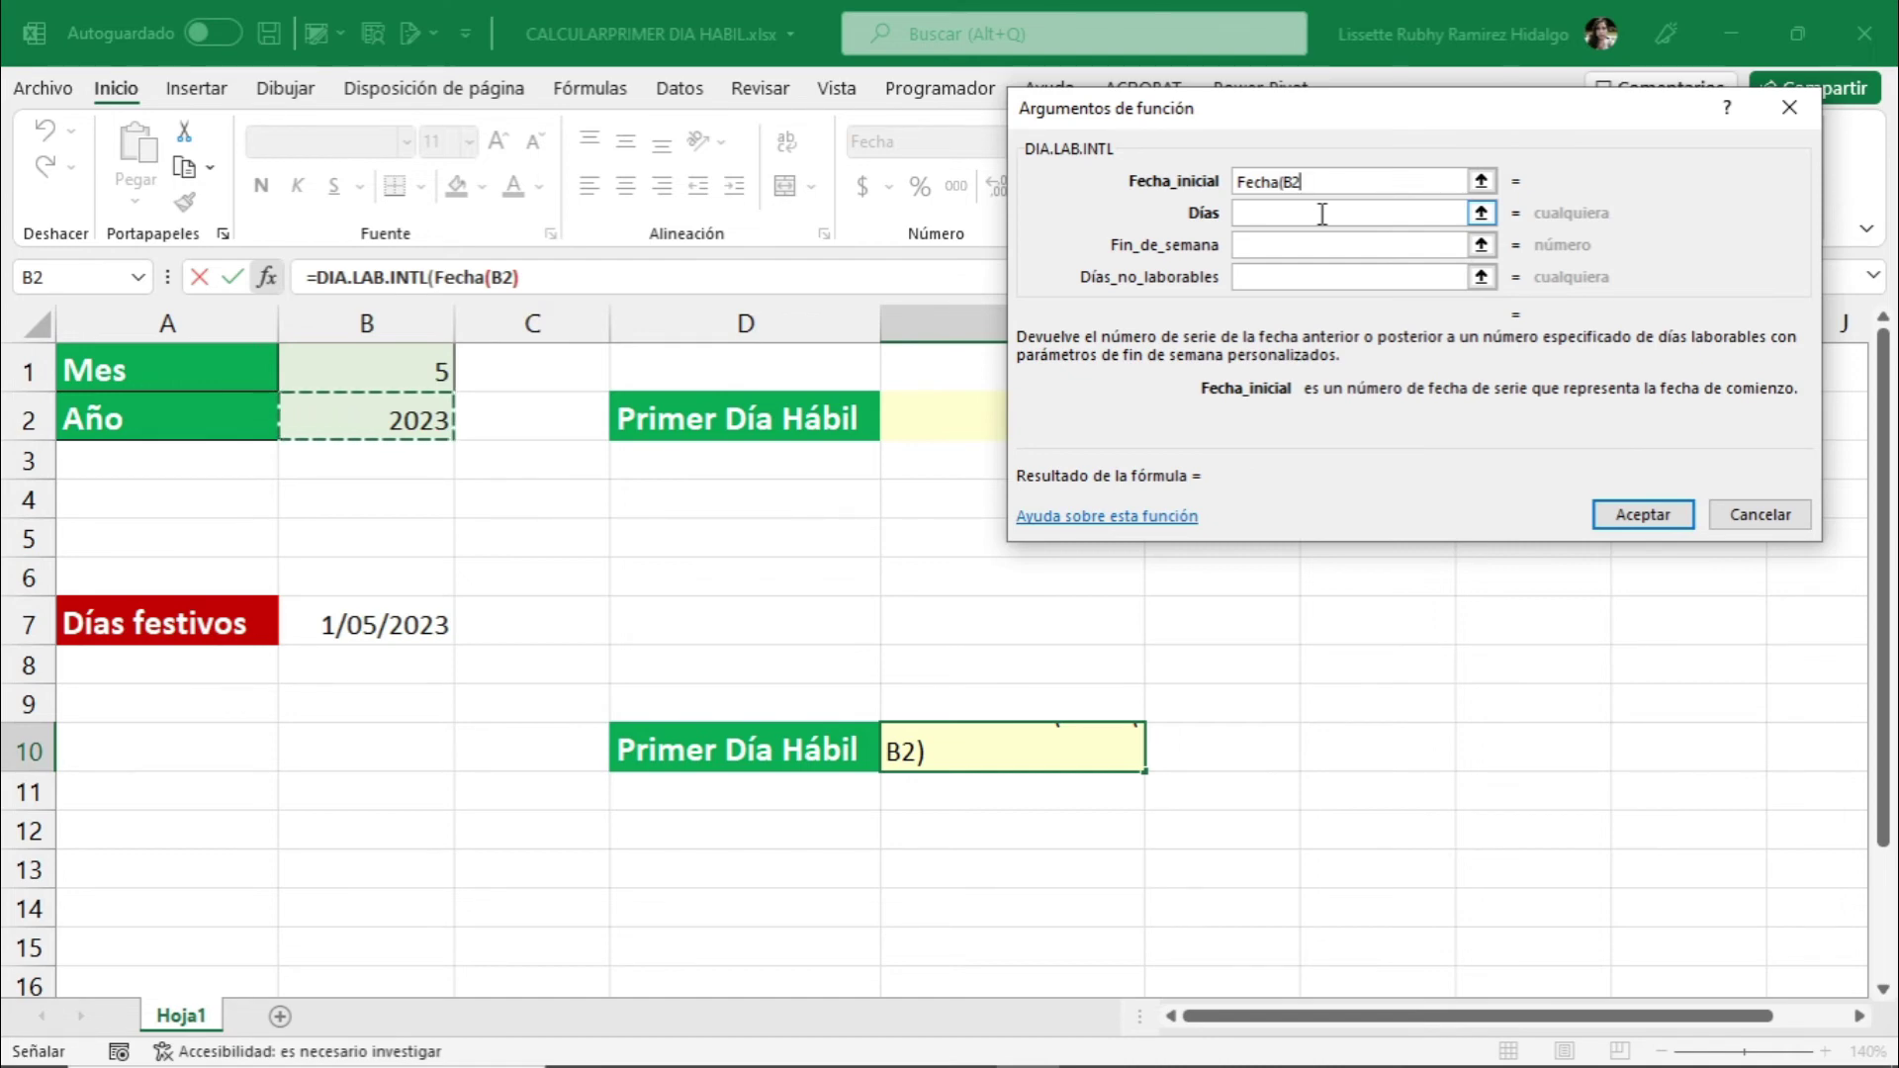
pyautogui.write(';')
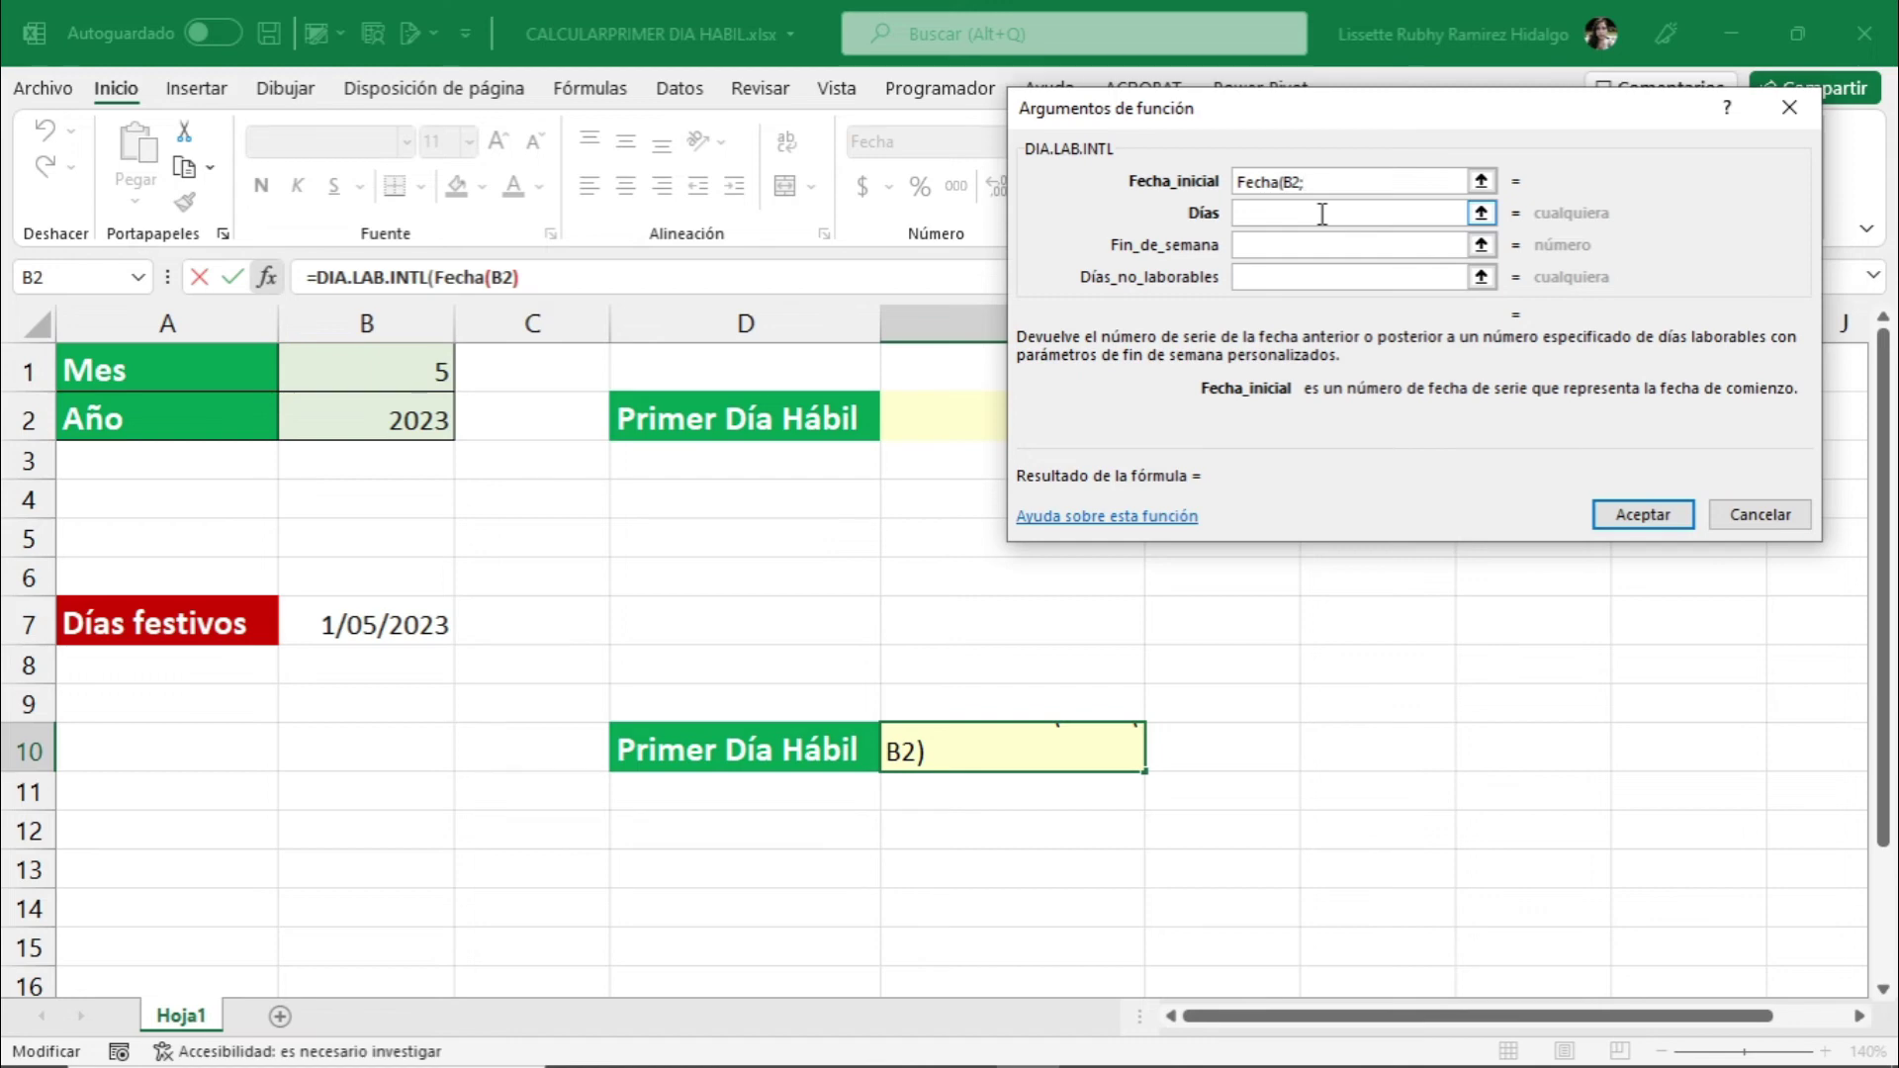
pyautogui.click(409, 371)
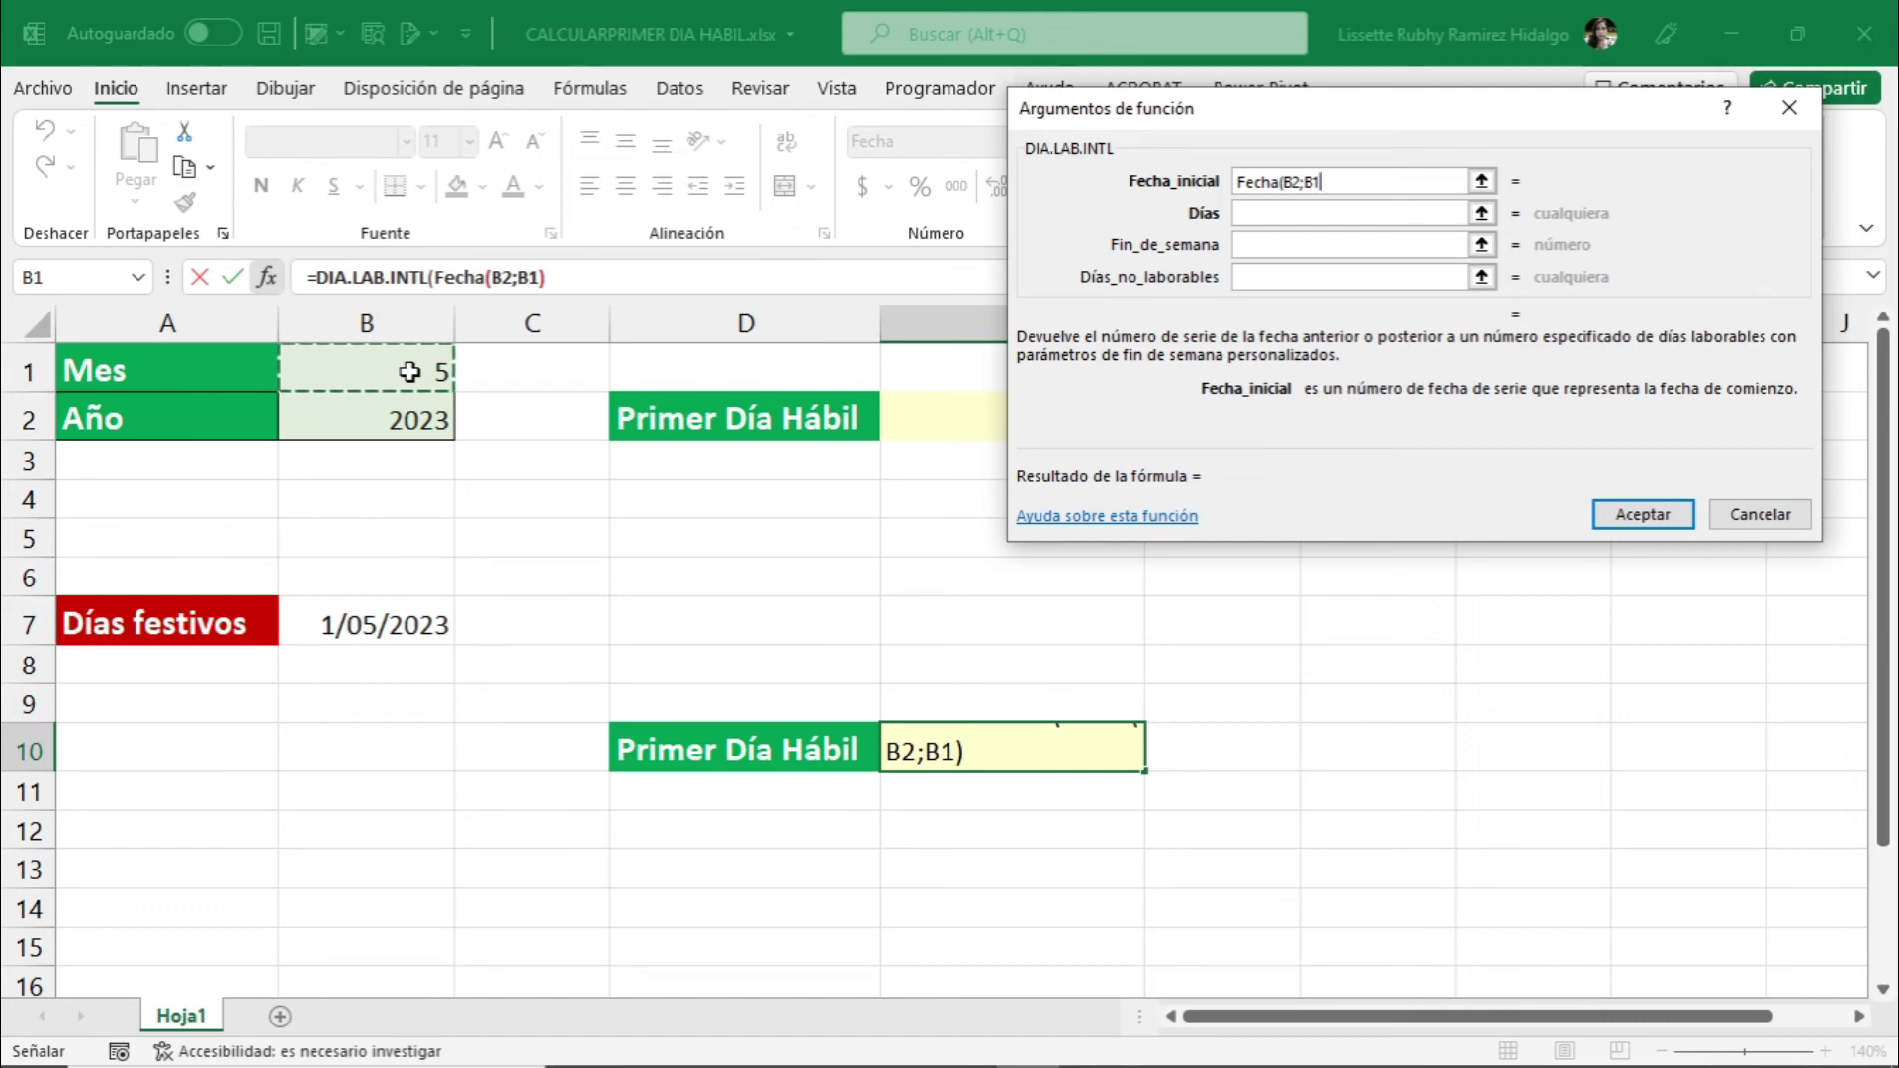
pyautogui.write(';')
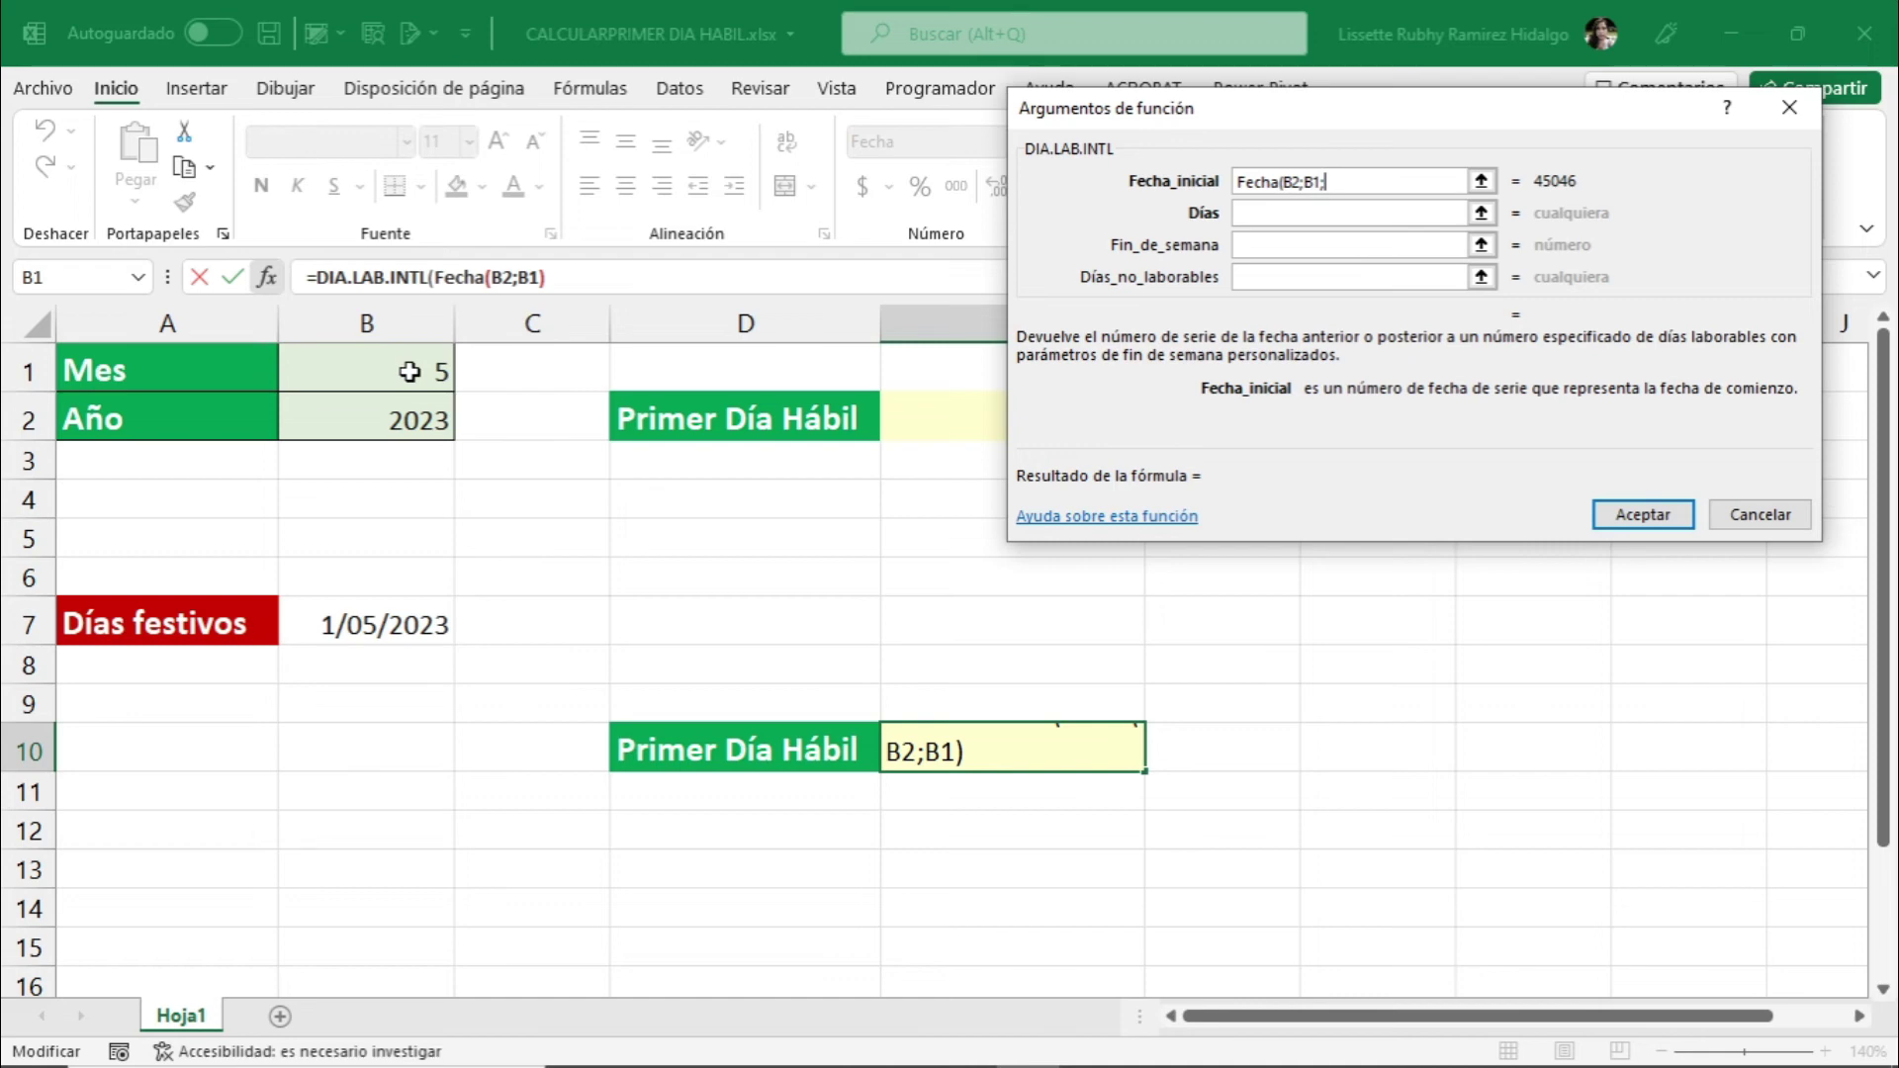
pyautogui.write('0')
pyautogui.write(')')
pyautogui.press('Tab')
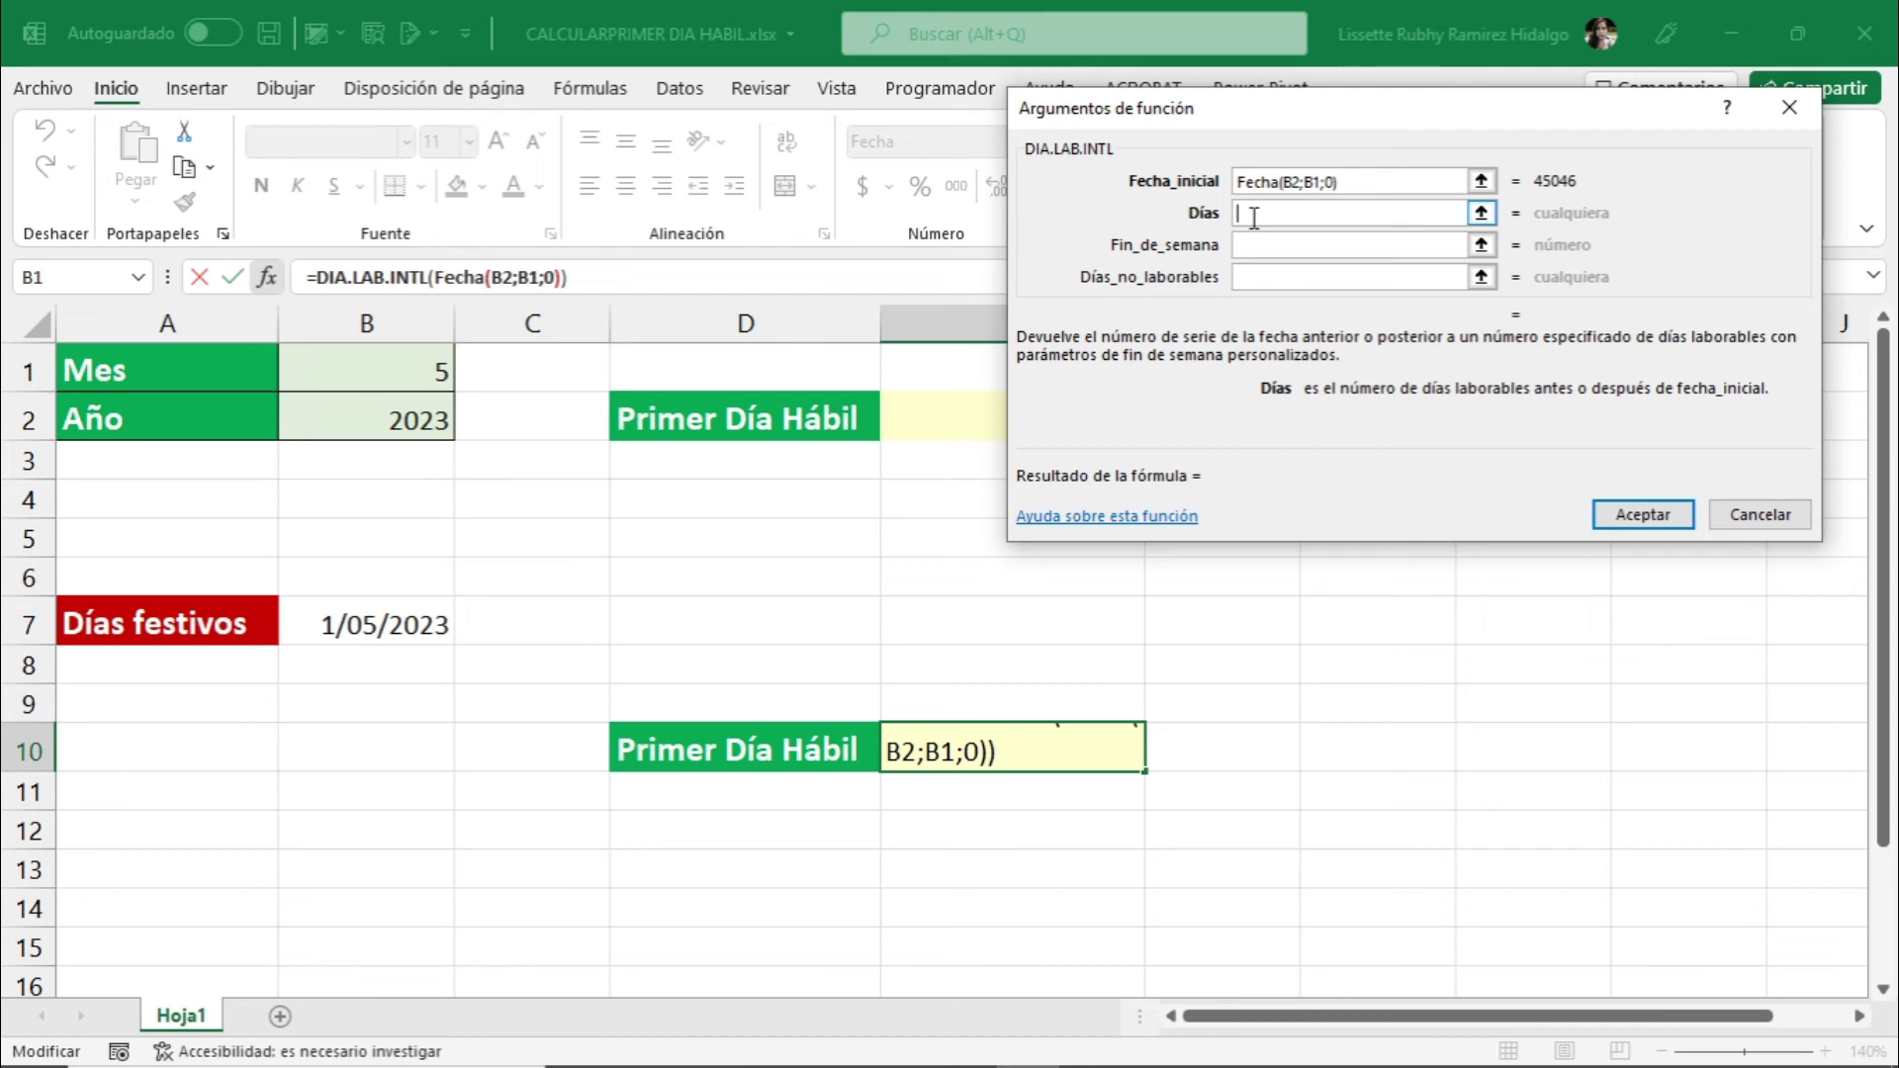
# Set Días to 1 and Fin_de_semana to 3, so E10 shows 3/05/2023.
pyautogui.write('1')
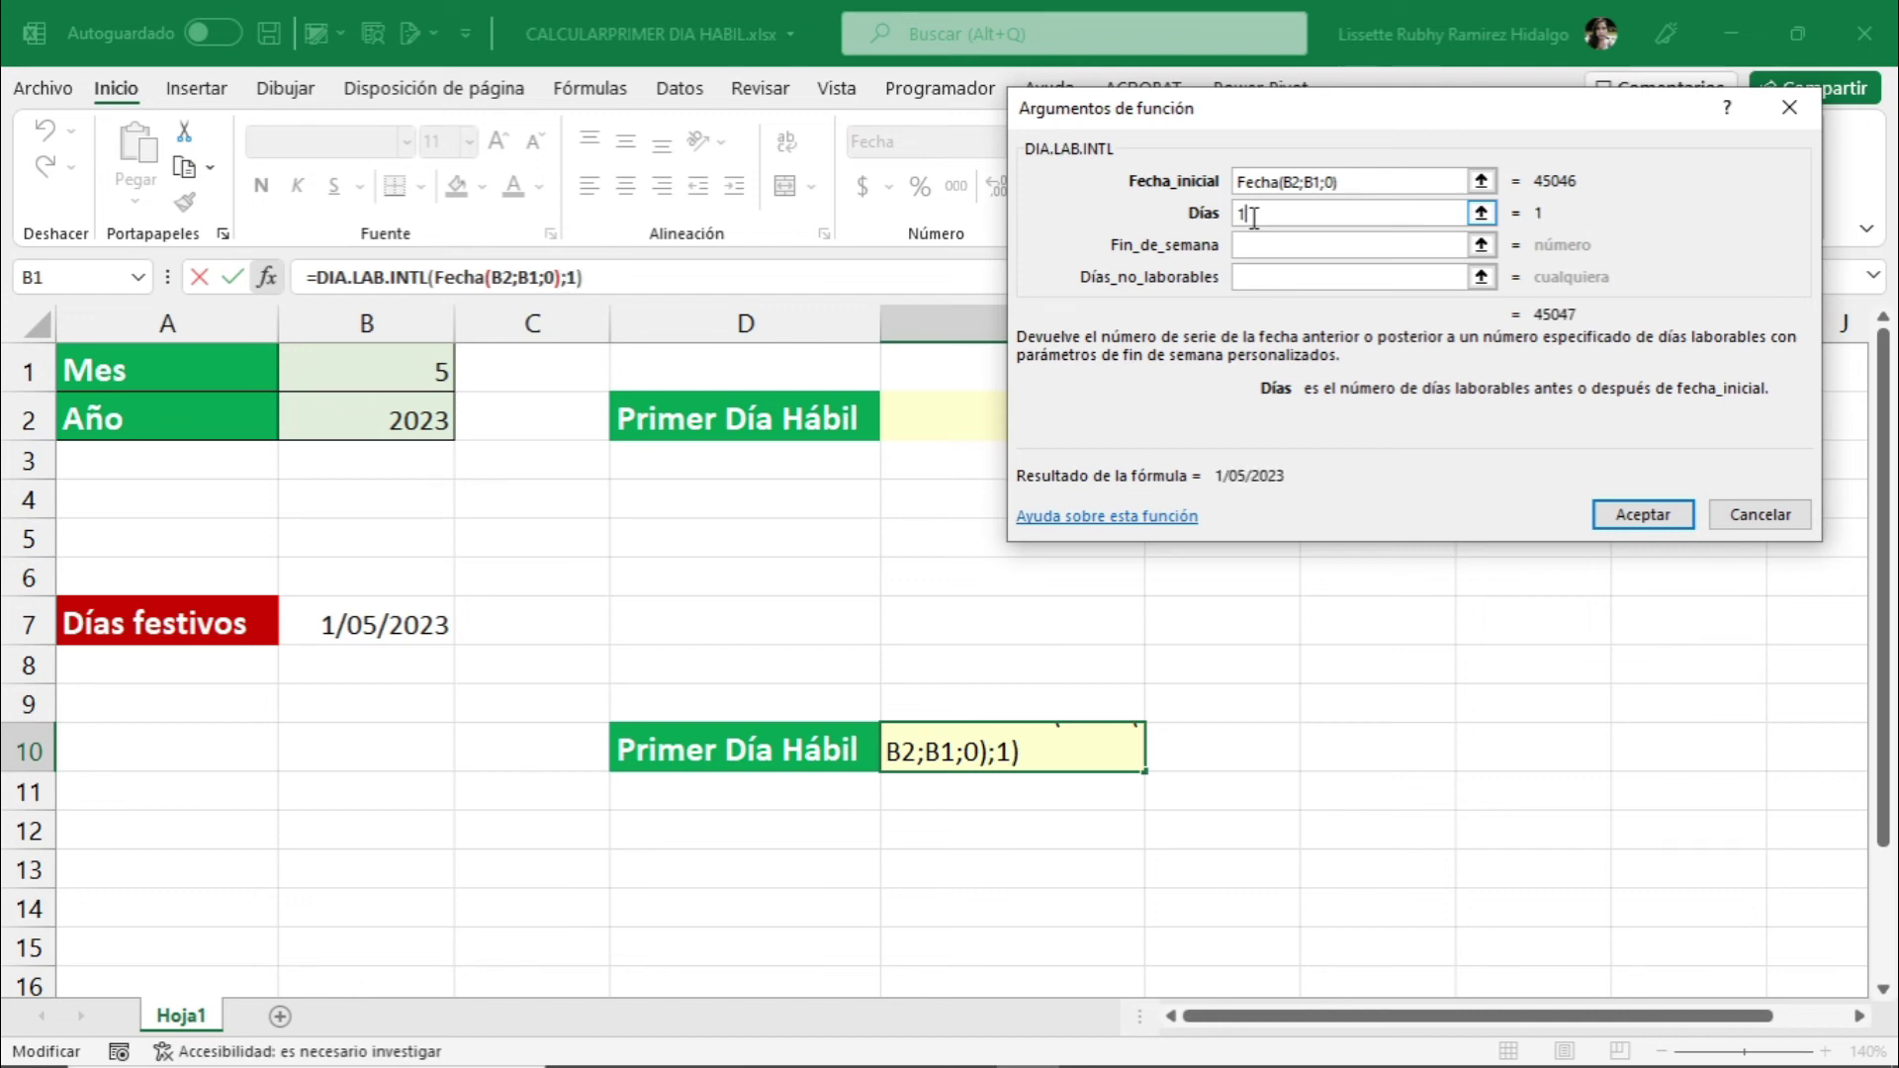
pyautogui.click(1254, 241)
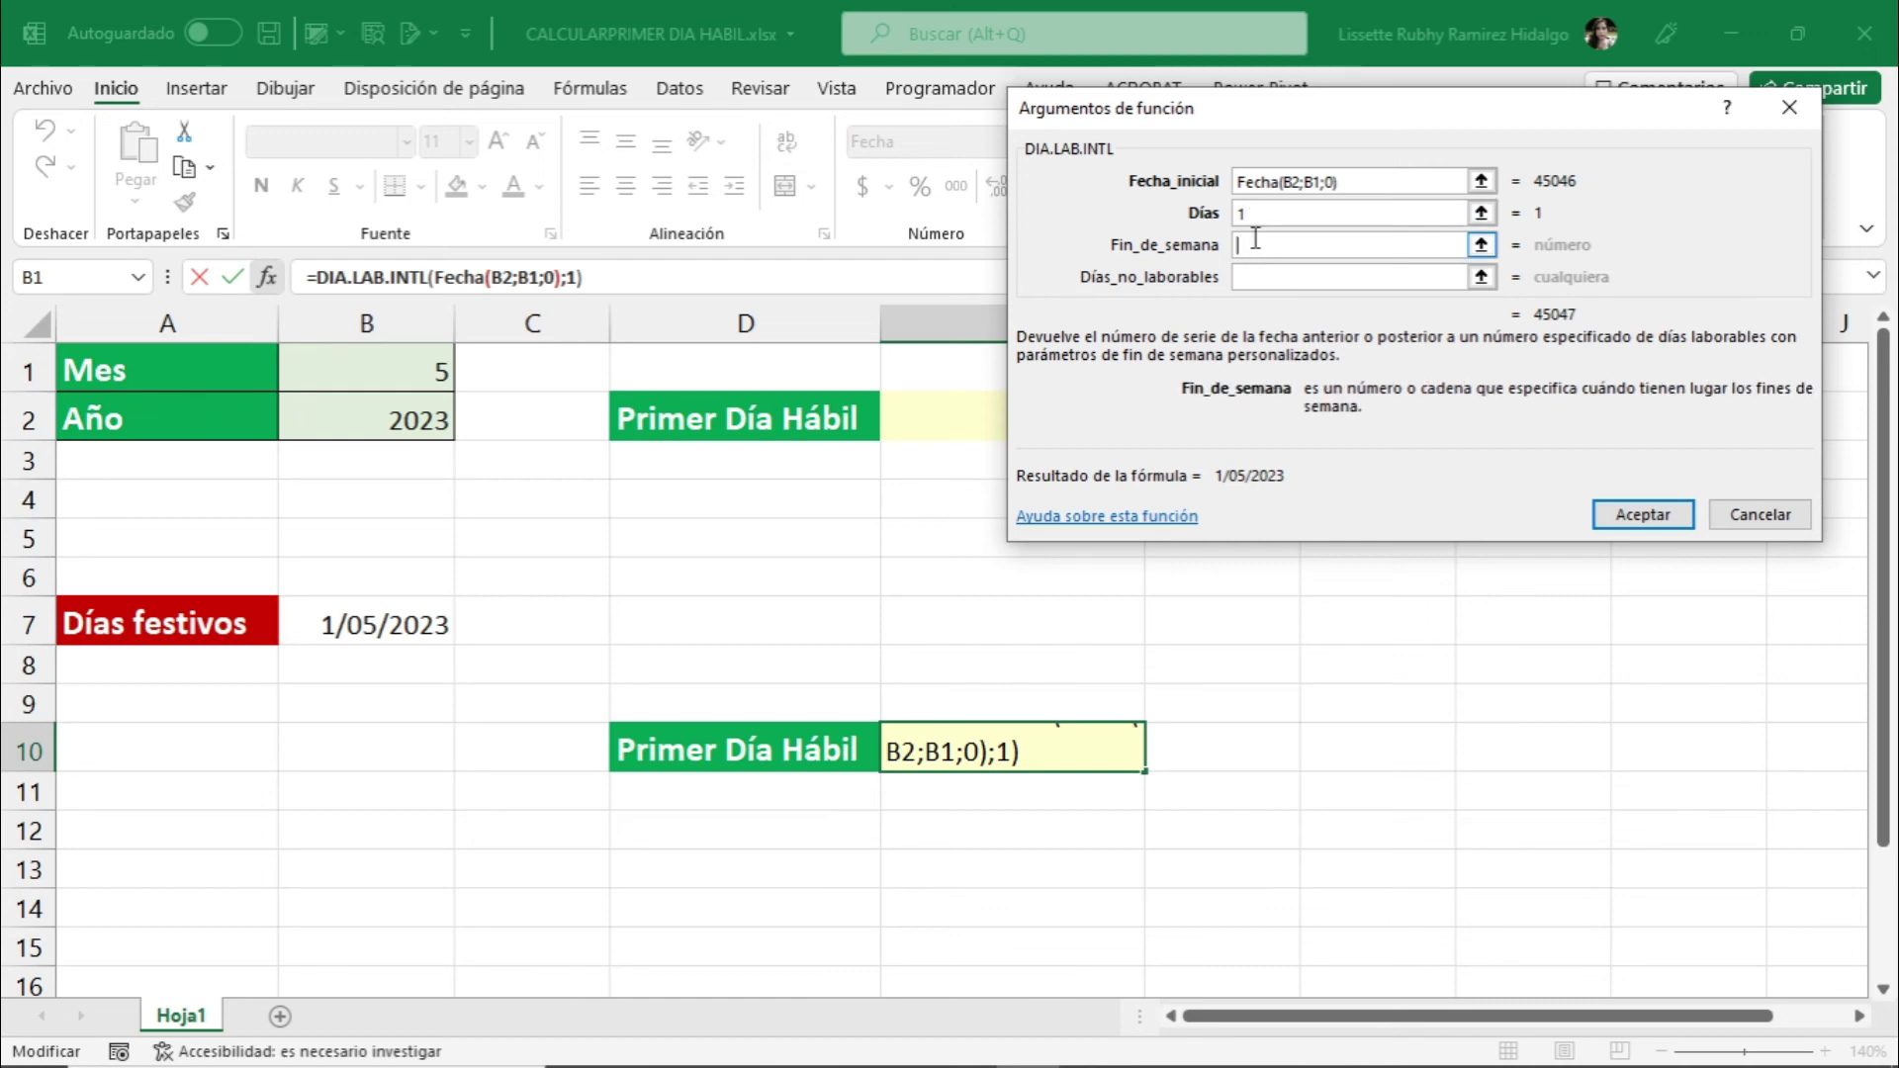
pyautogui.write(';3')
pyautogui.click(1642, 514)
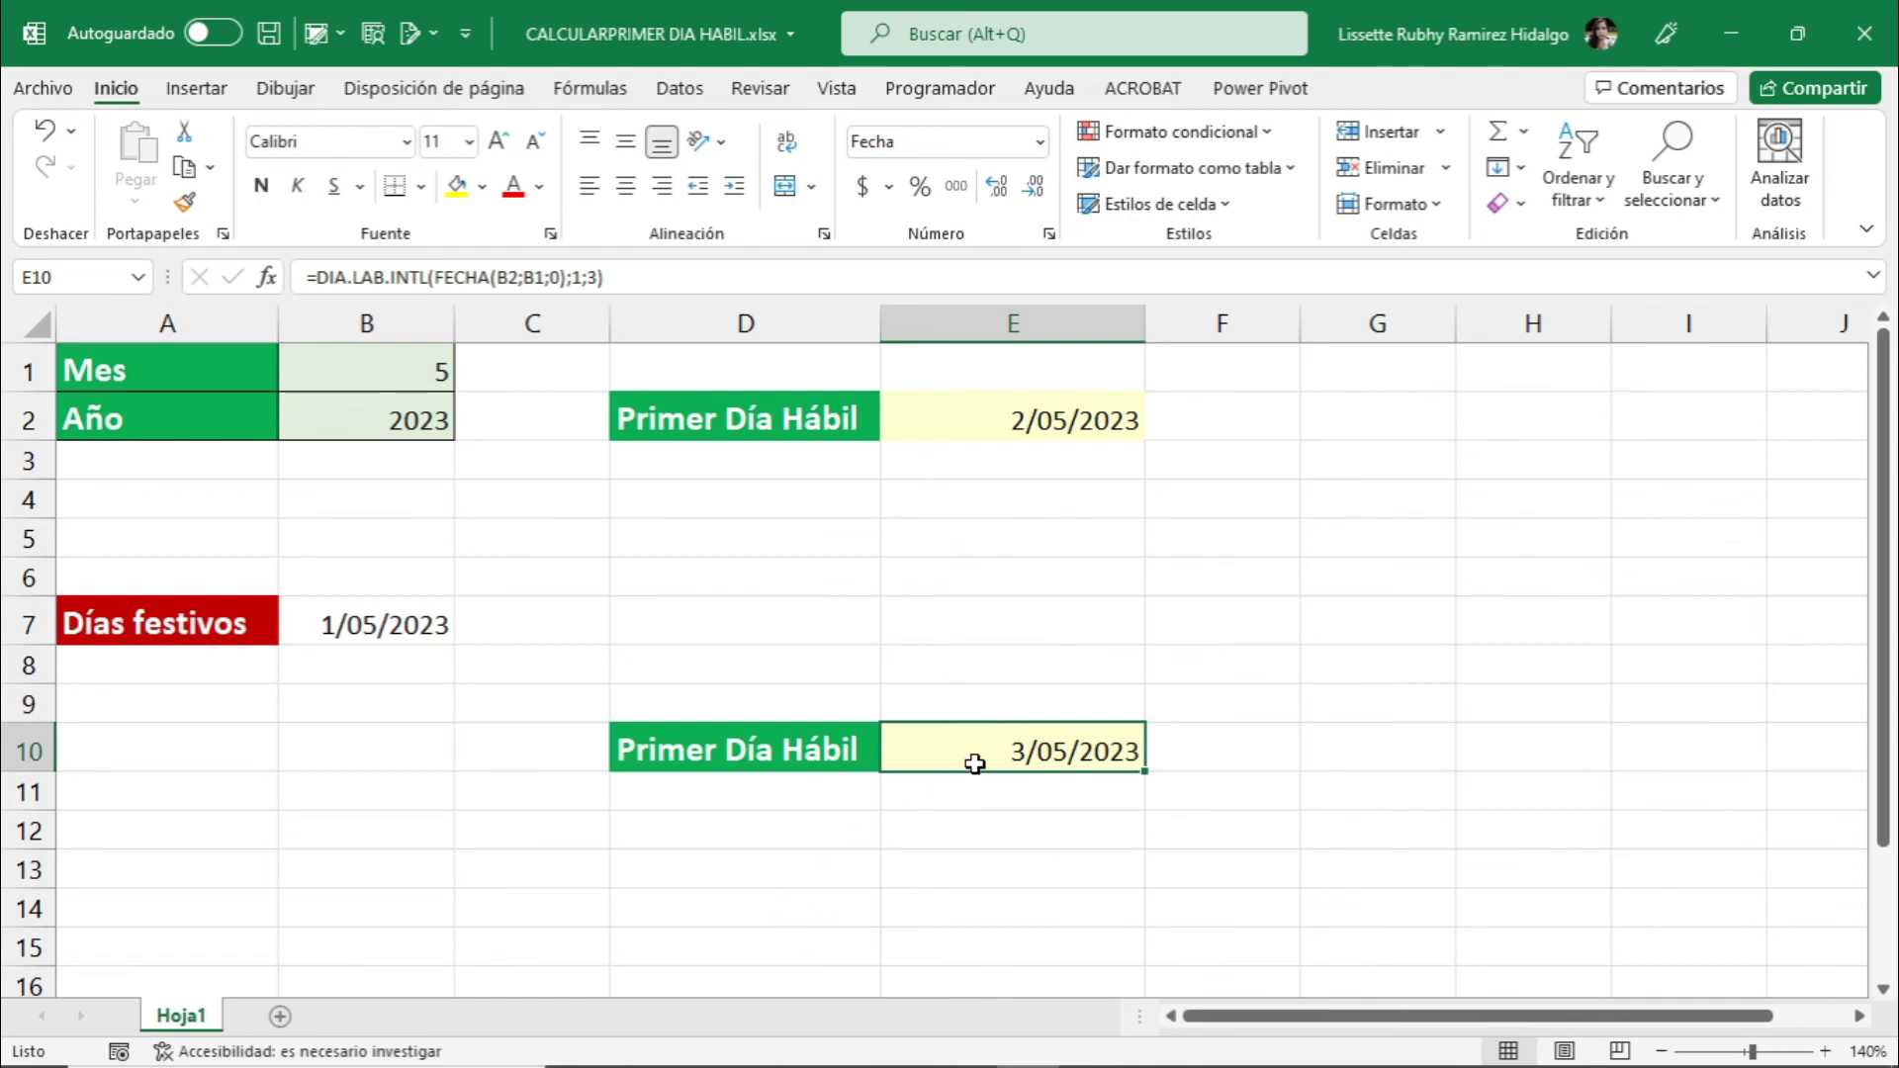
pyautogui.click(267, 277)
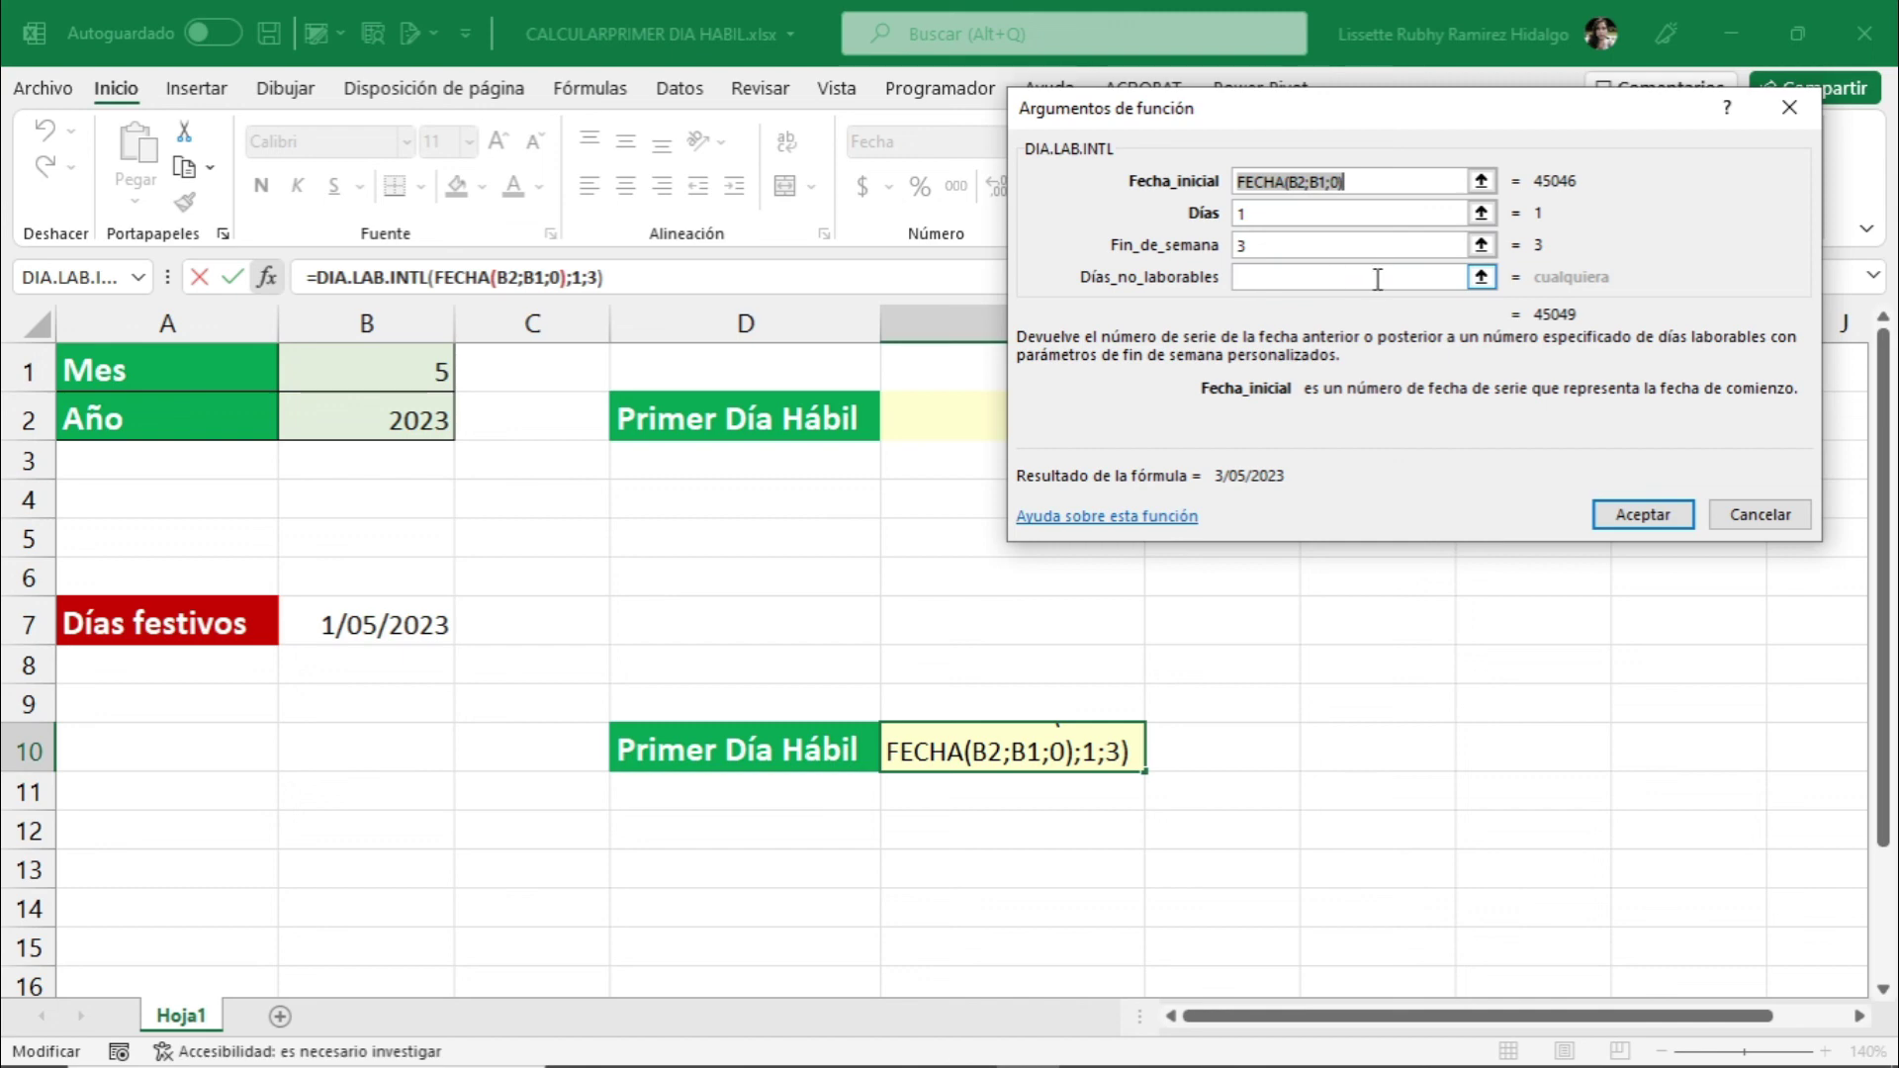
pyautogui.click(1790, 123)
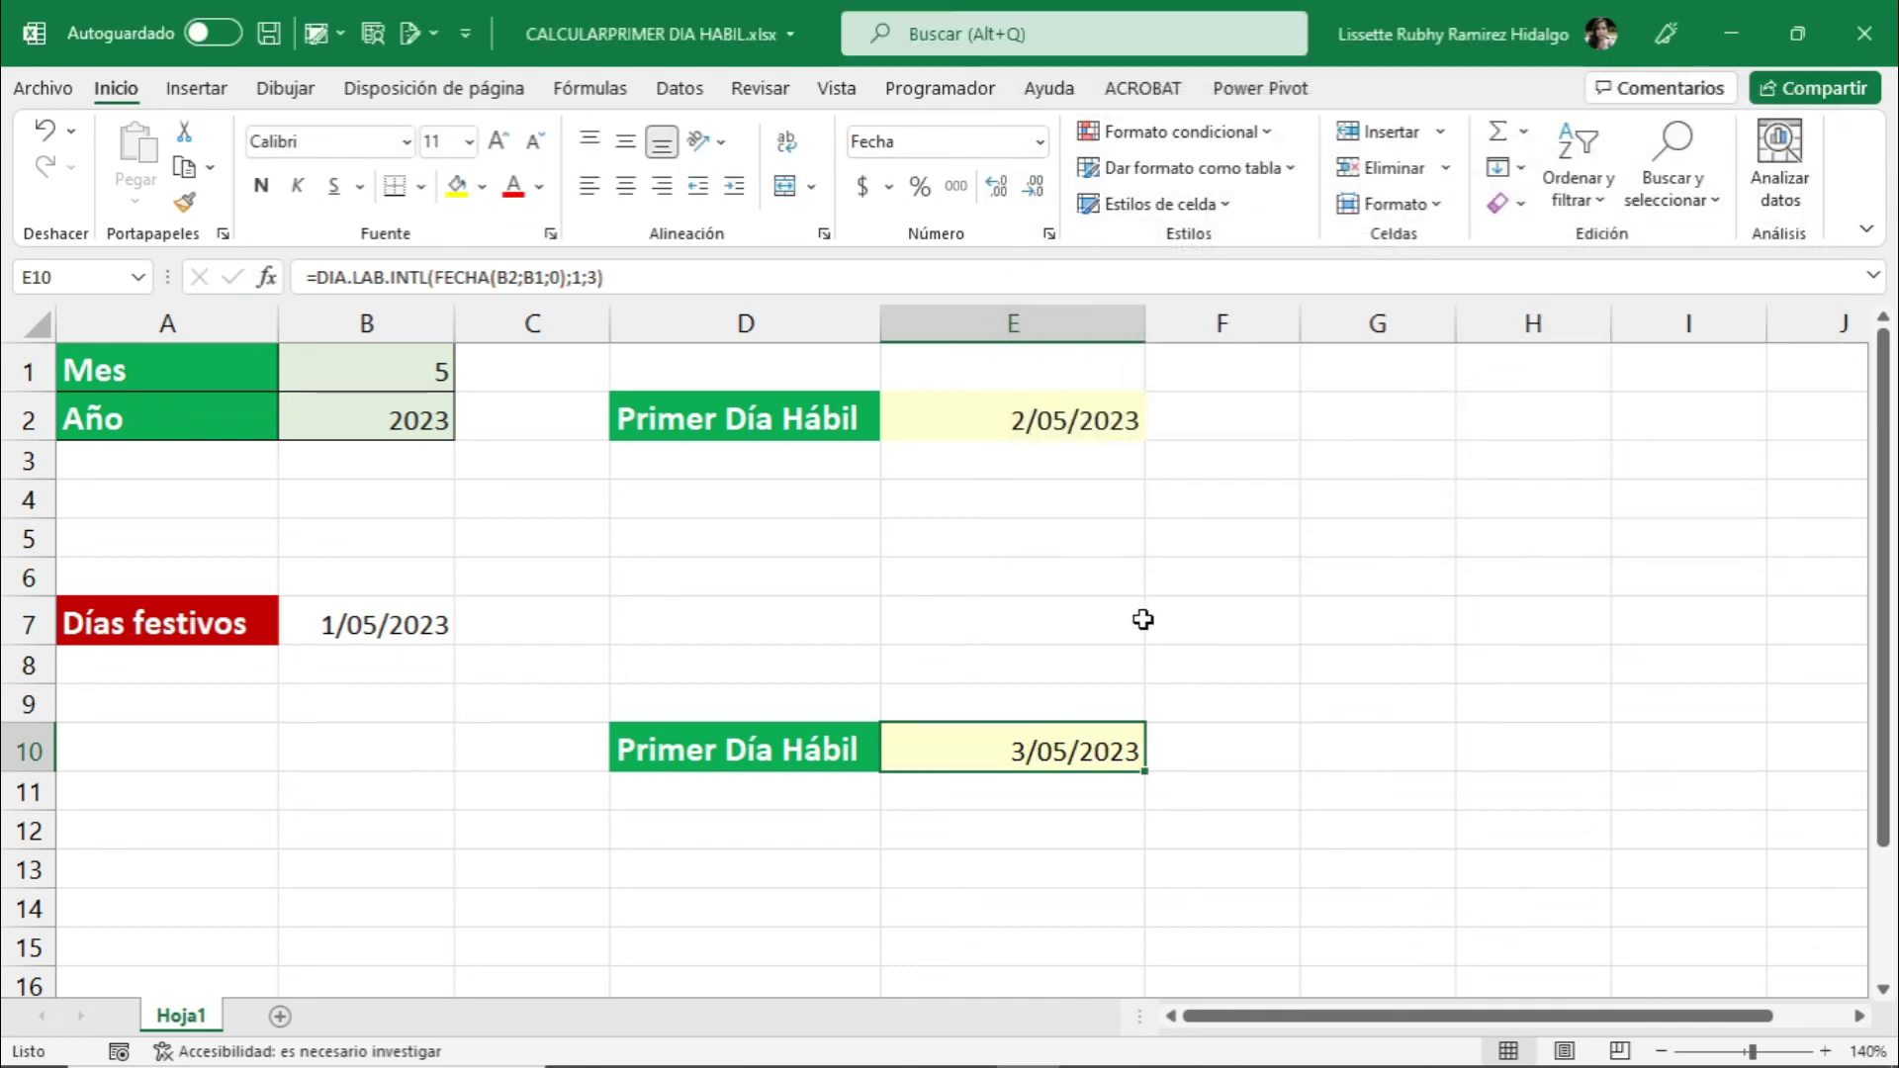
pyautogui.click(1317, 686)
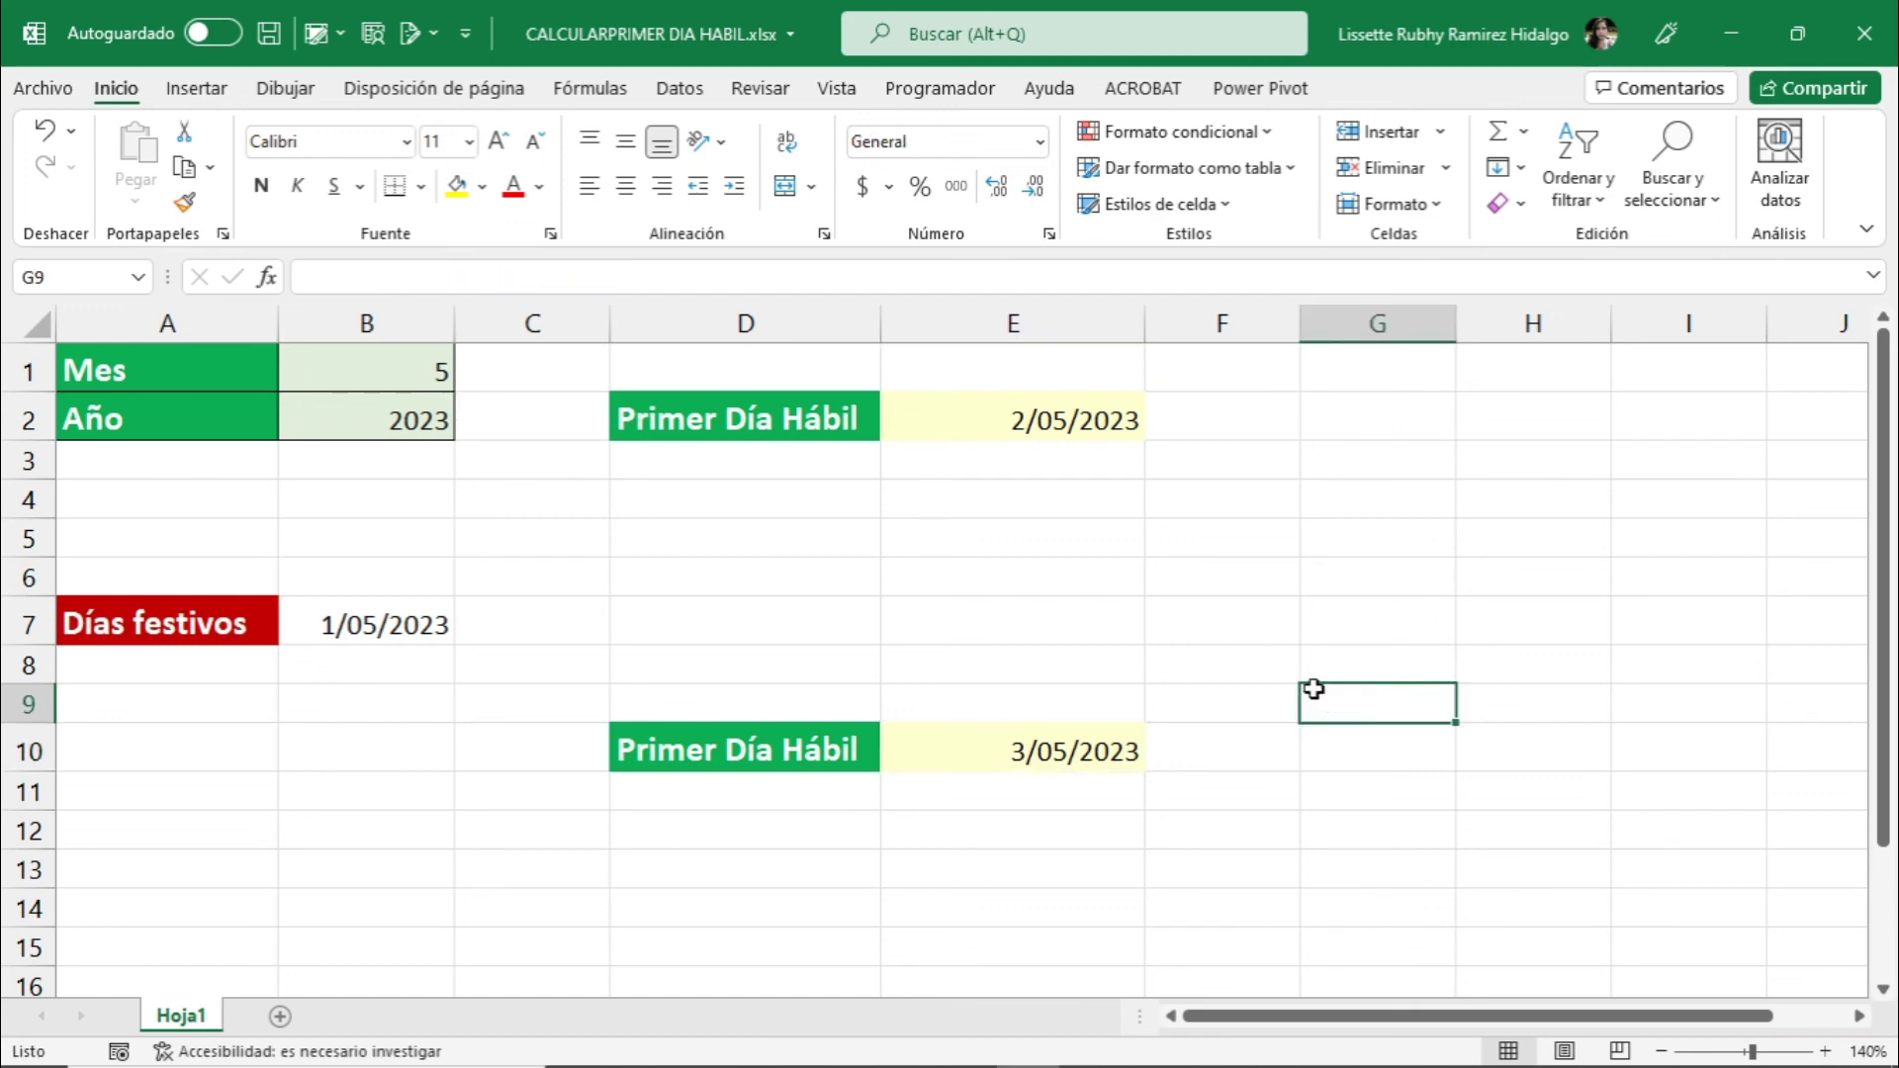